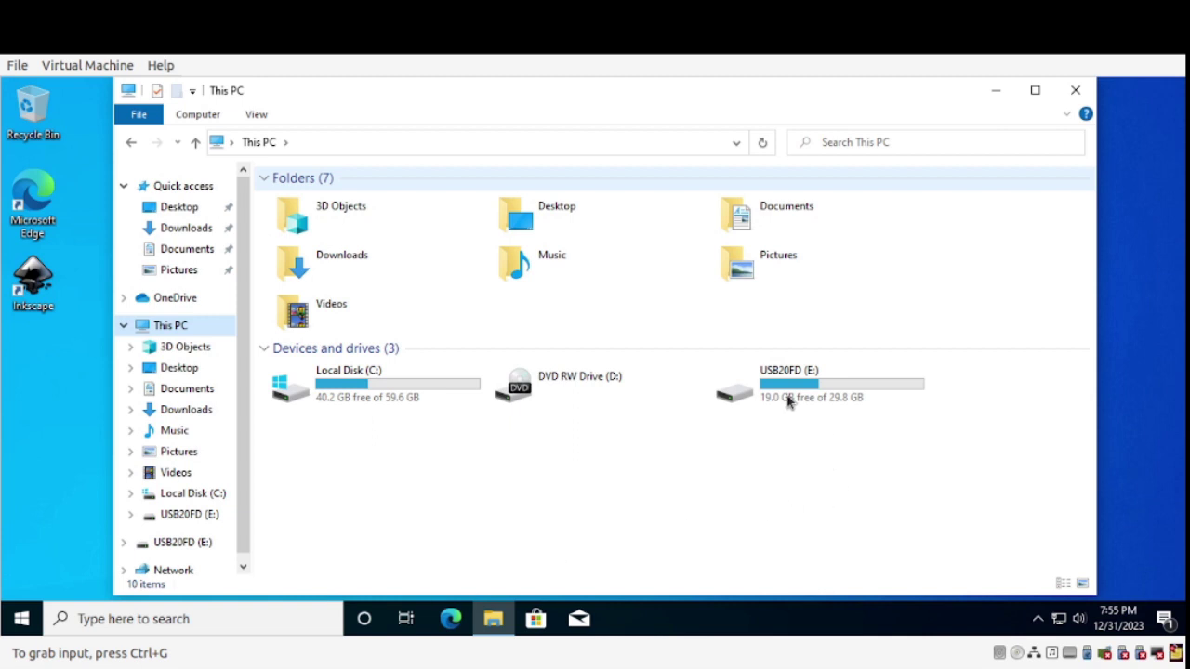
# Open the Logo file from the USB20FD (E:) drive with the Inkscape vector graphics editor
pyautogui.click(788, 400)
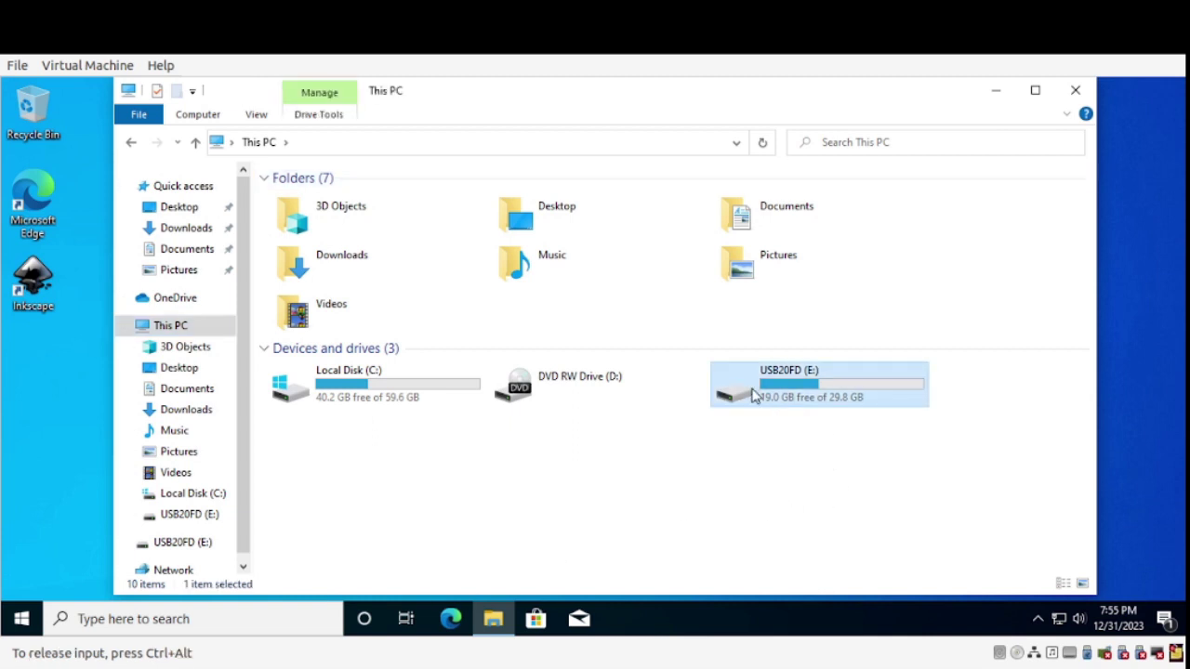
pyautogui.doubleClick(771, 398)
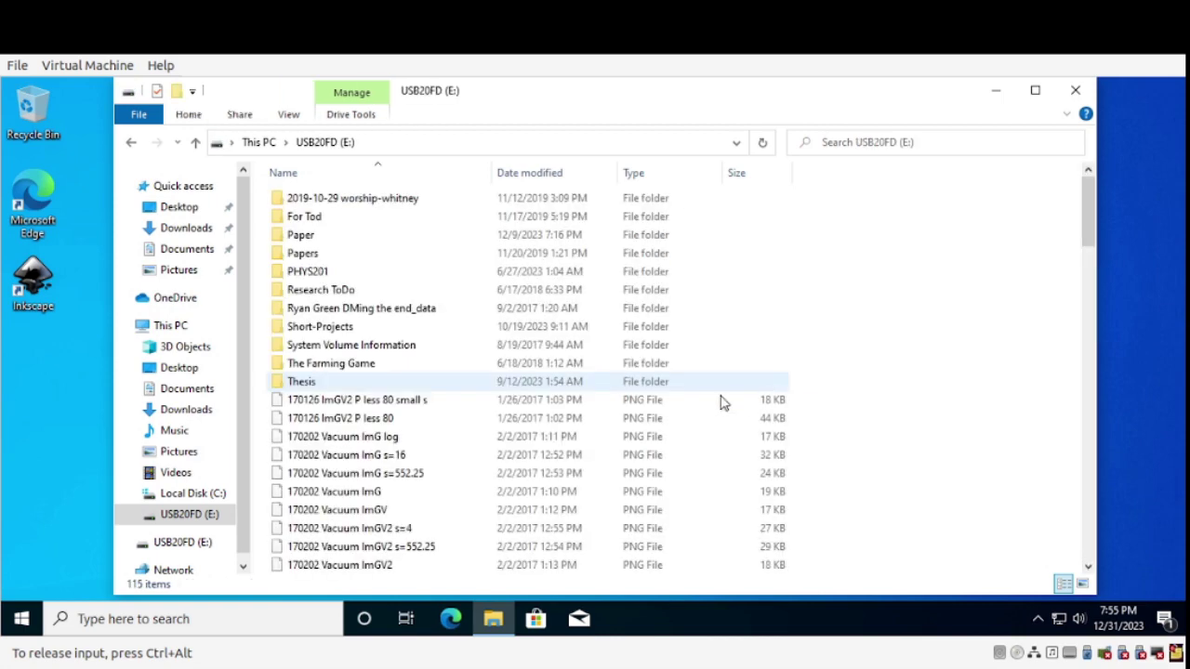
pyautogui.scroll(-7, 511, 437)
pyautogui.scroll(-7, 511, 437)
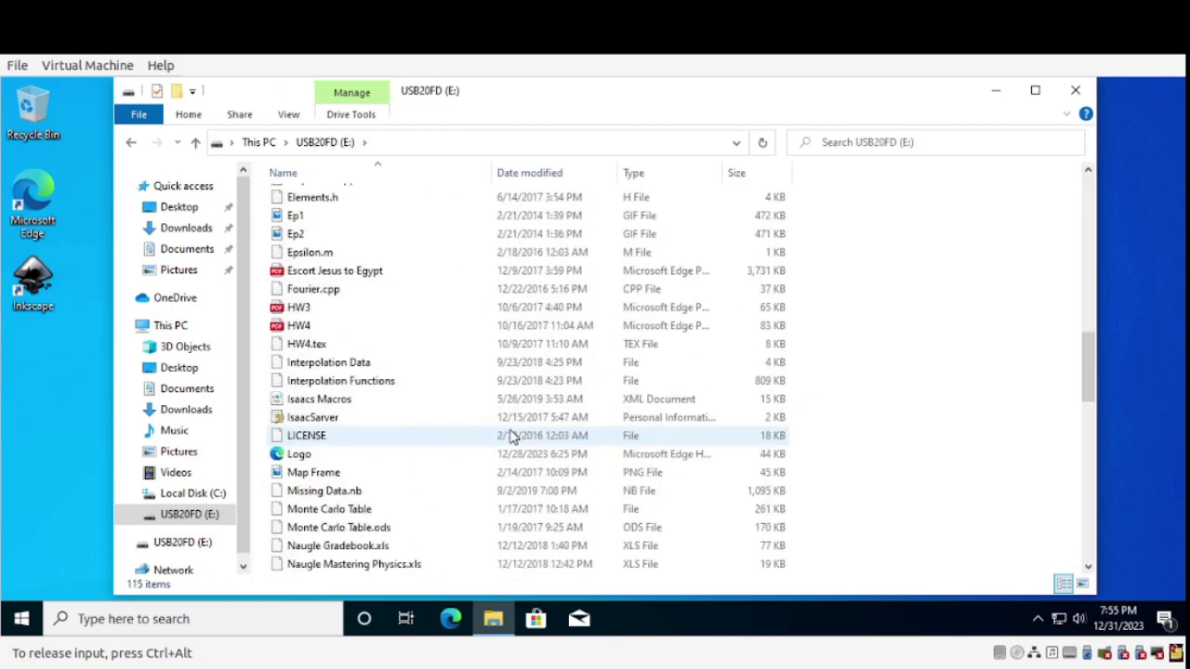
pyautogui.rightClick(412, 465)
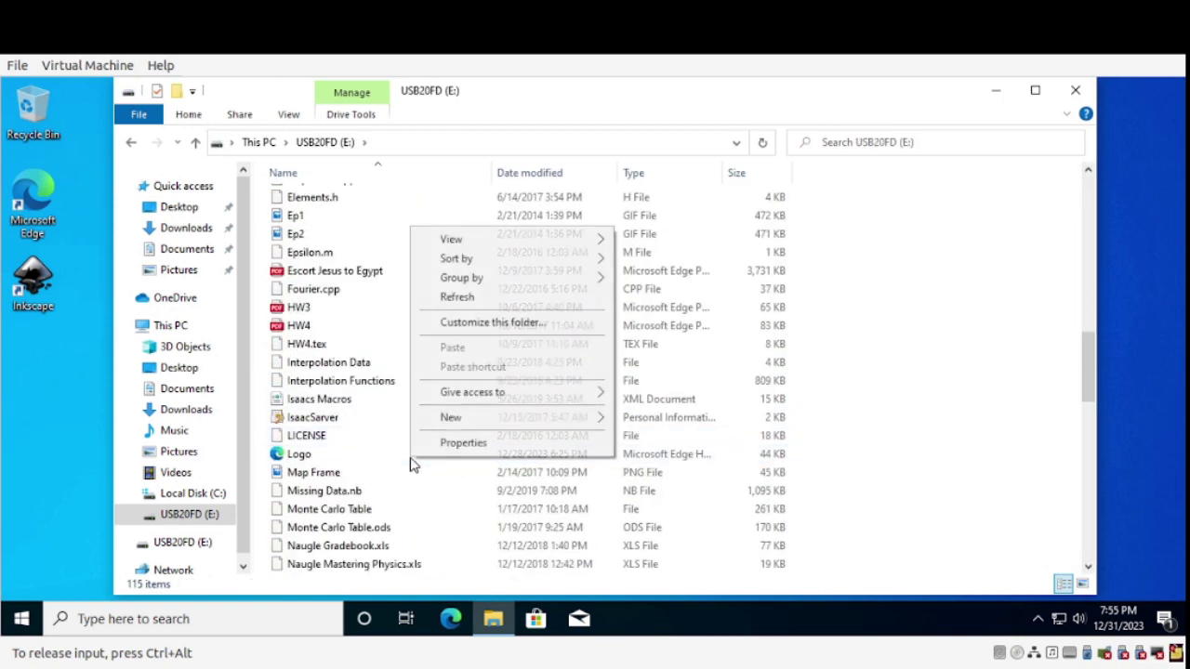
pyautogui.click(319, 458)
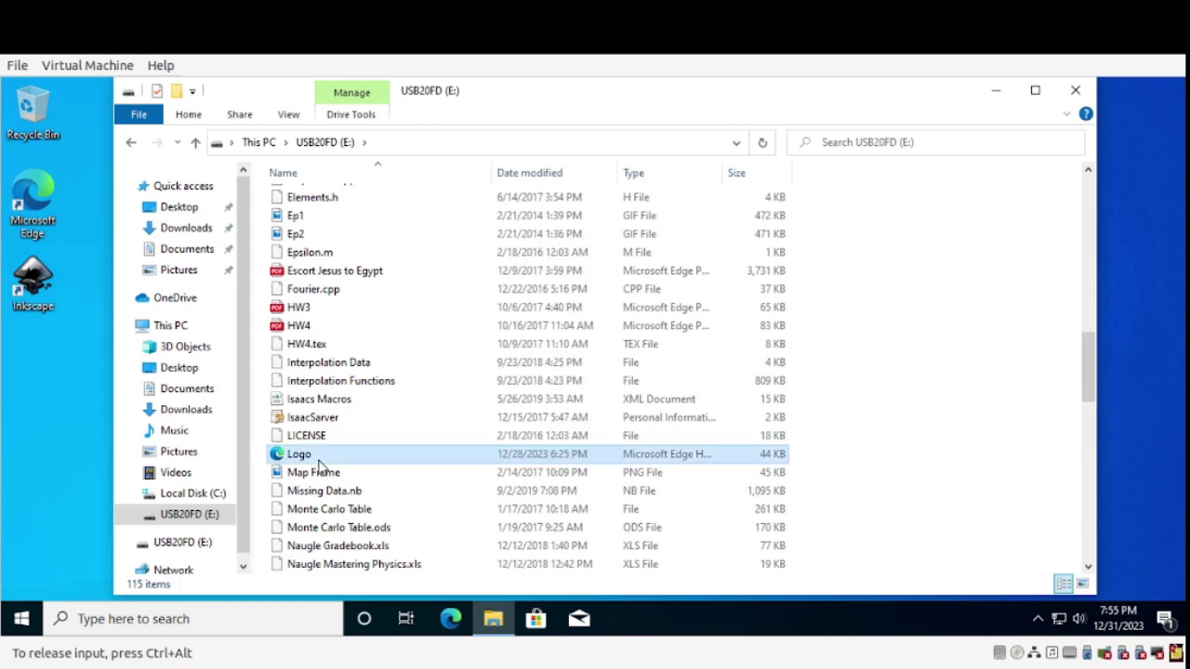
pyautogui.rightClick(317, 460)
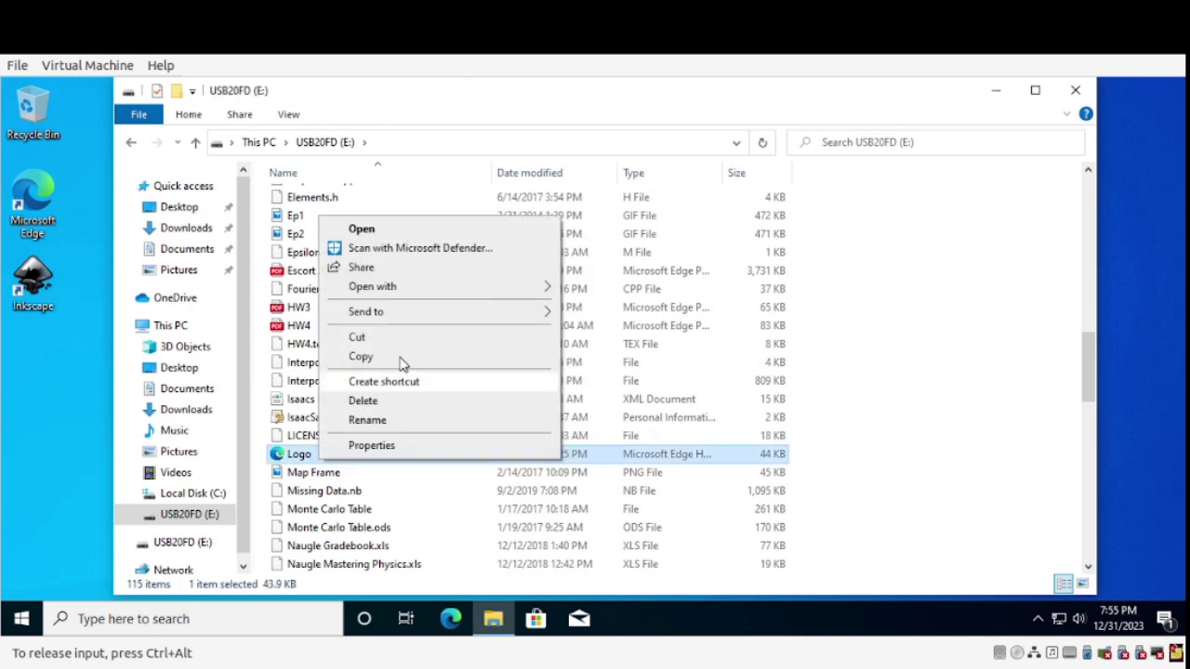
pyautogui.moveTo(437, 287)
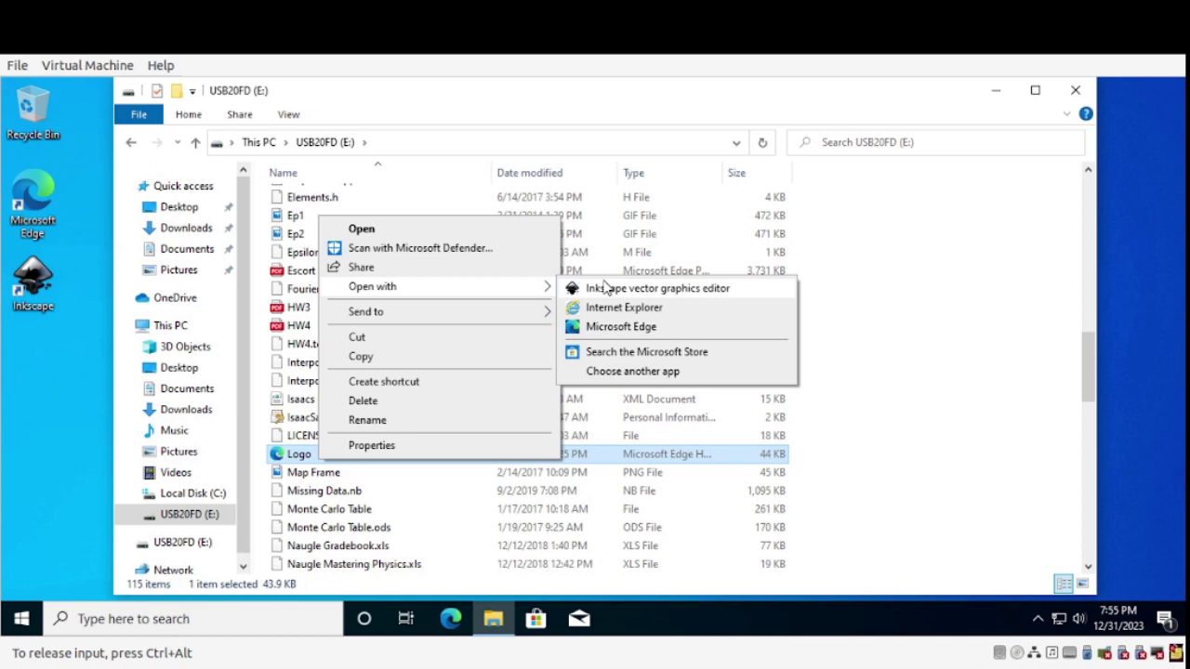
pyautogui.click(609, 290)
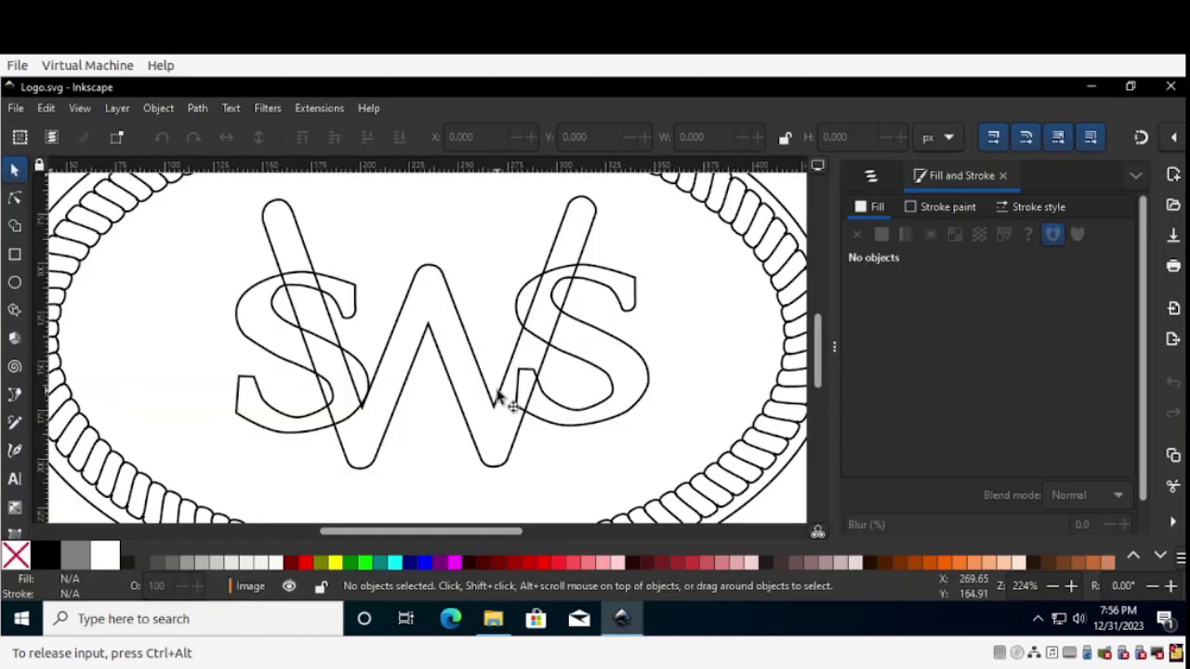
# Stretch the small S pattern shape left of the page wider to enlarge the rope links
pyautogui.click(497, 398)
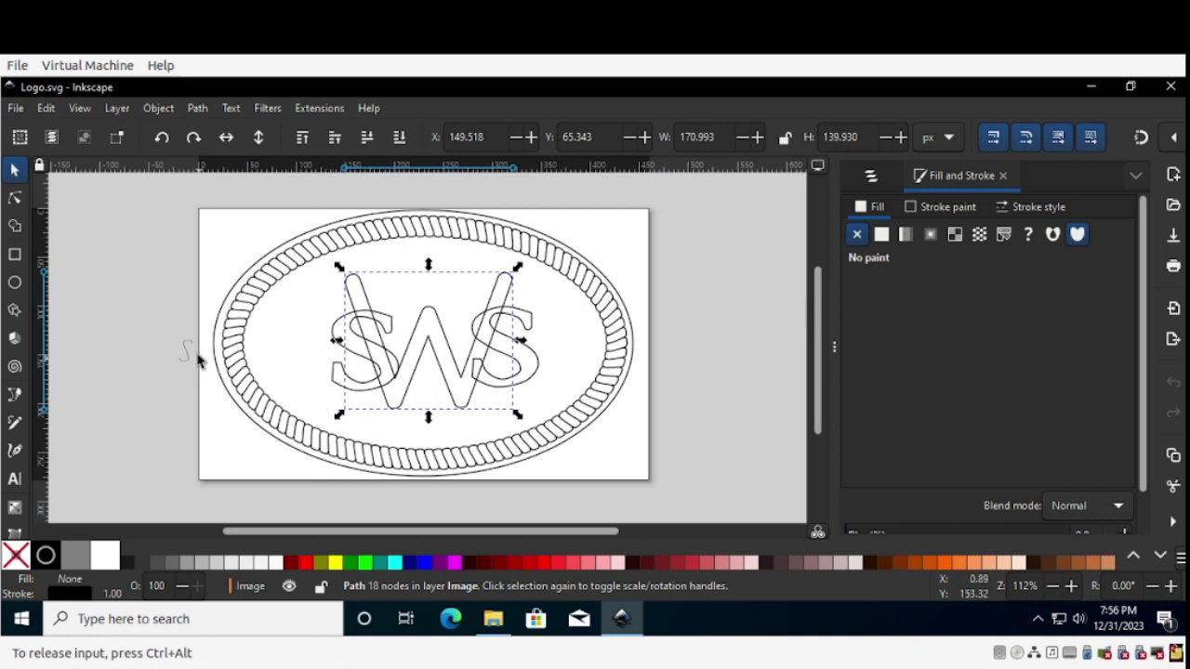
pyautogui.click(187, 355)
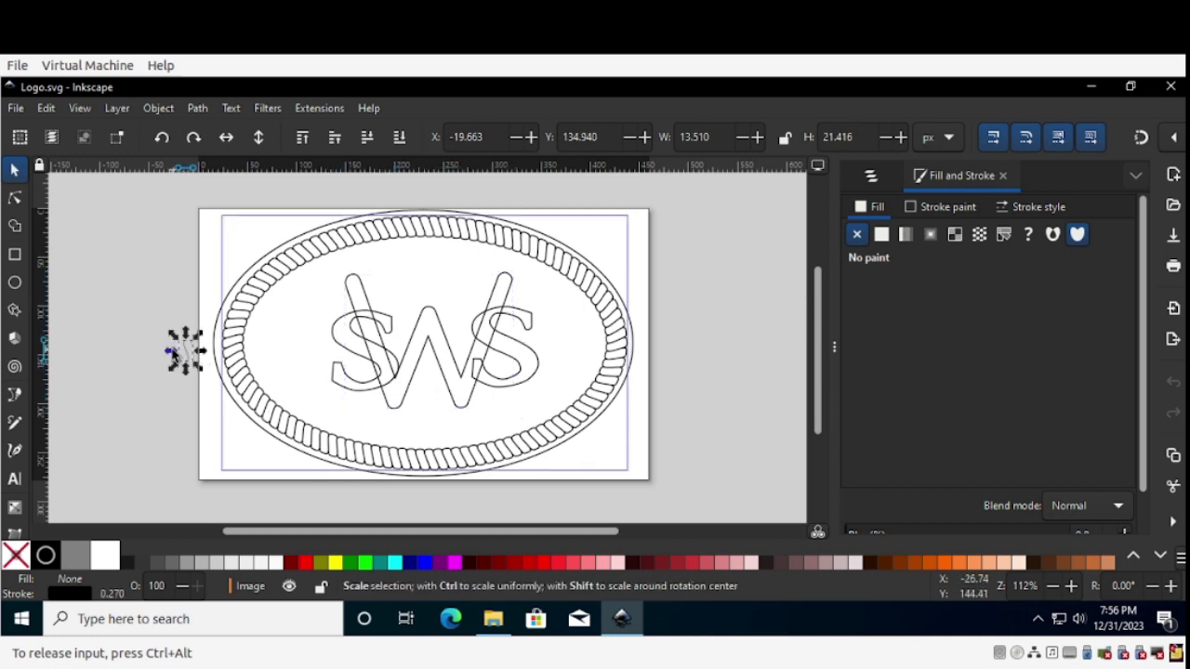
pyautogui.moveTo(171, 357); pyautogui.dragTo(160, 354)
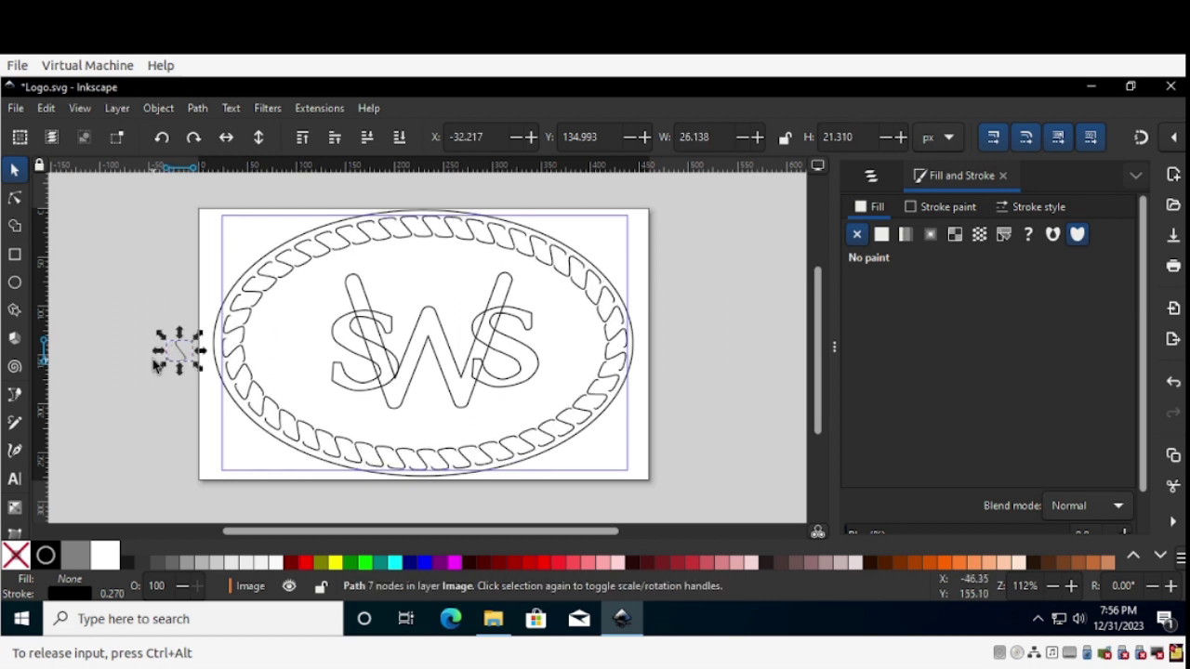
# Select the rope border path and browse the Path menu down toward Path Effects
pyautogui.click(585, 296)
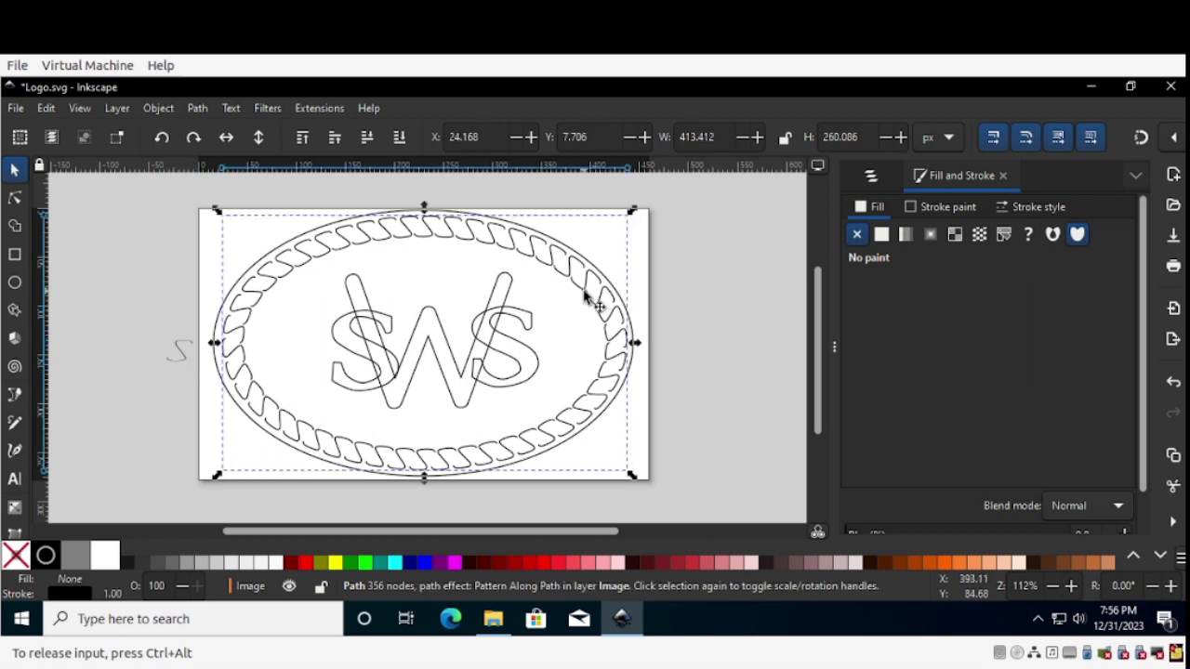
pyautogui.click(586, 296)
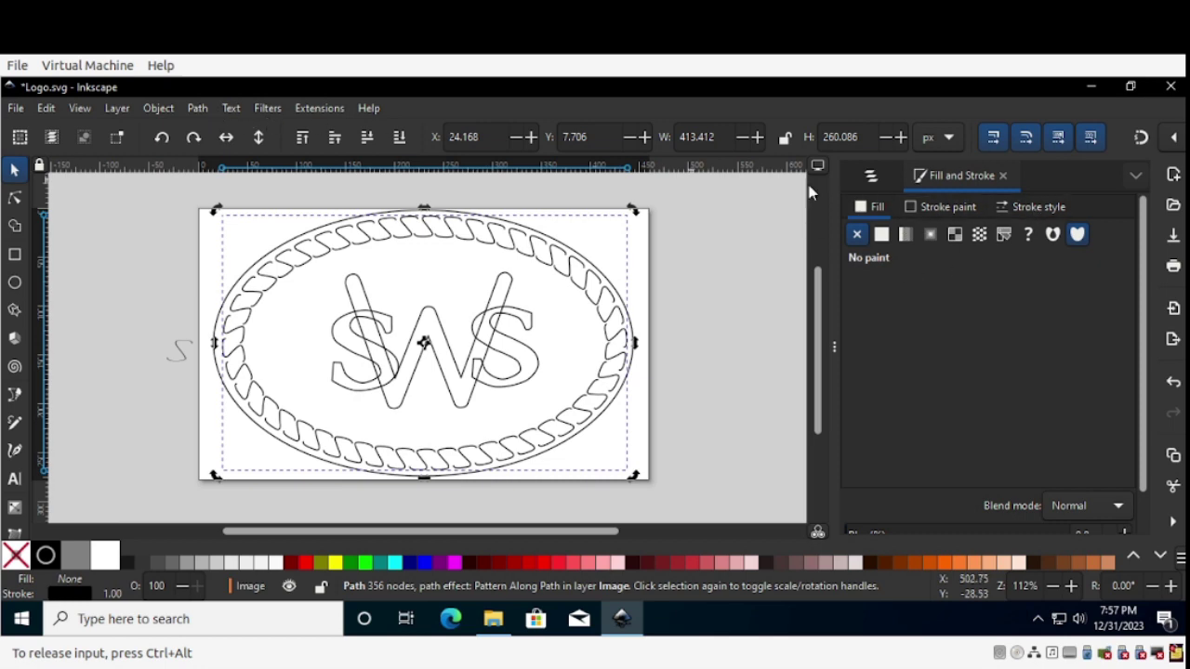
pyautogui.click(199, 111)
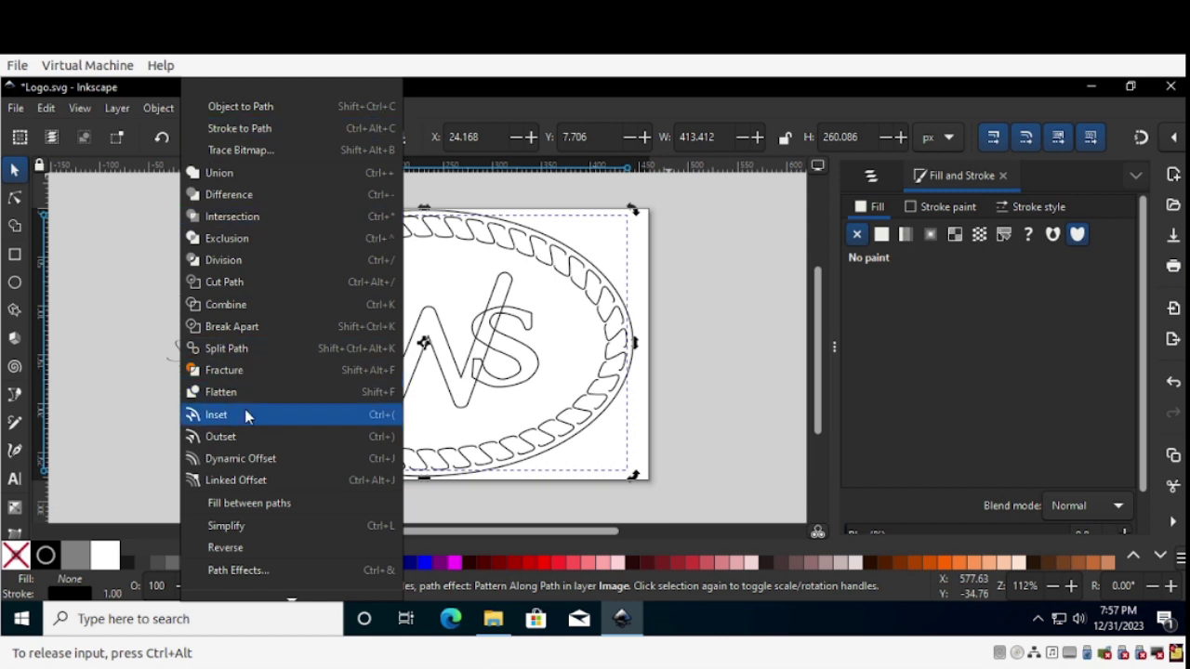
pyautogui.scroll(-1, 245, 415)
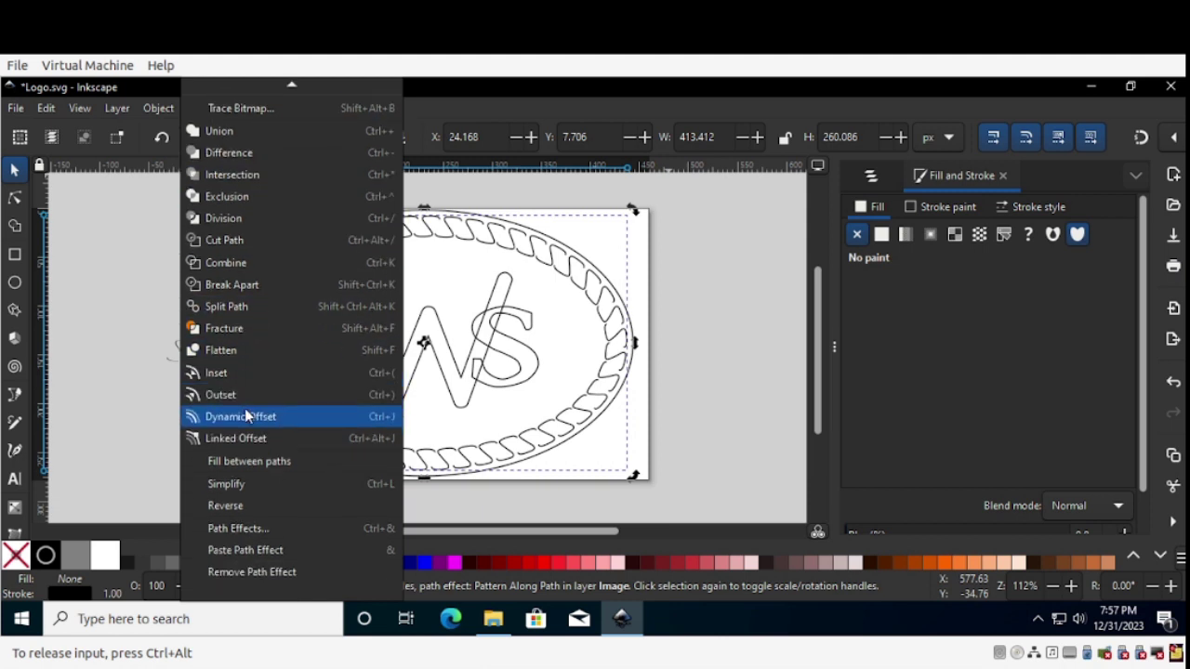
# Change the rope border's Pattern Along Path spacing from -3.90 to -8.00 in Path Effects
pyautogui.click(245, 528)
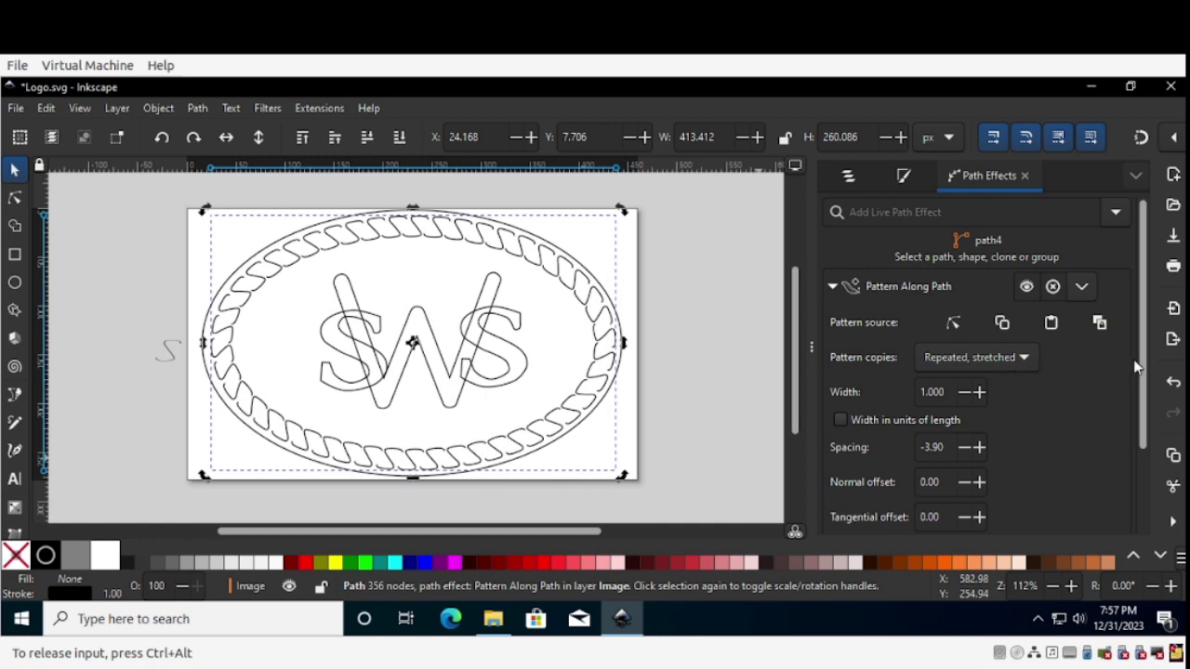
pyautogui.scroll(-1, 1137, 382)
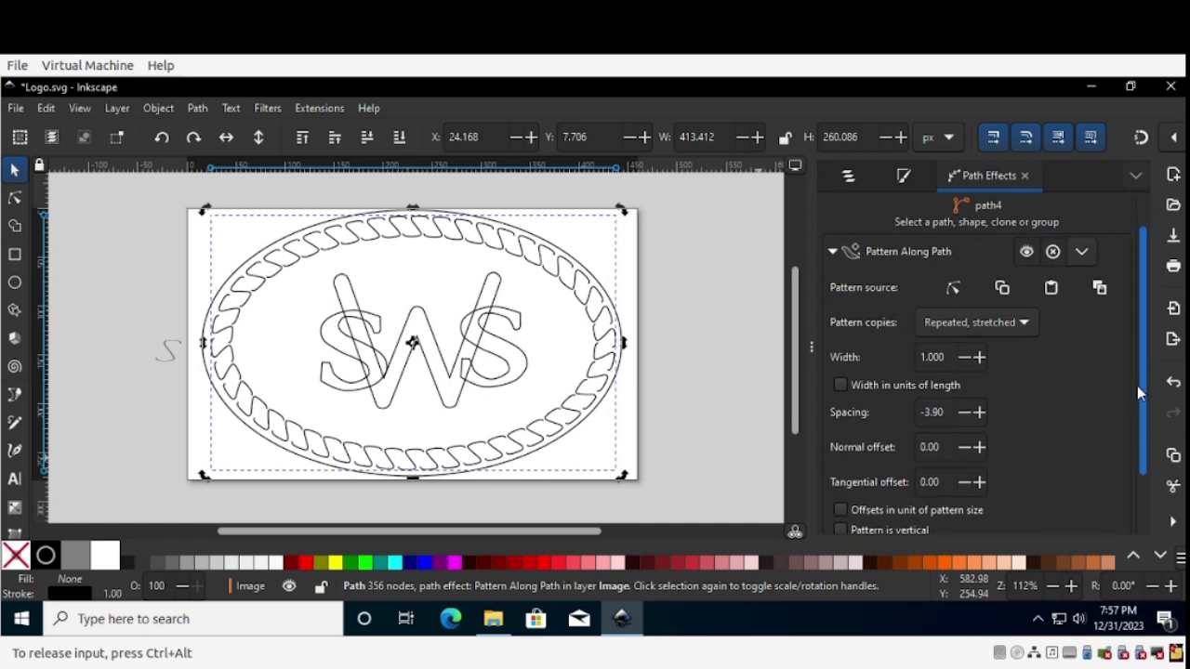
pyautogui.click(965, 413)
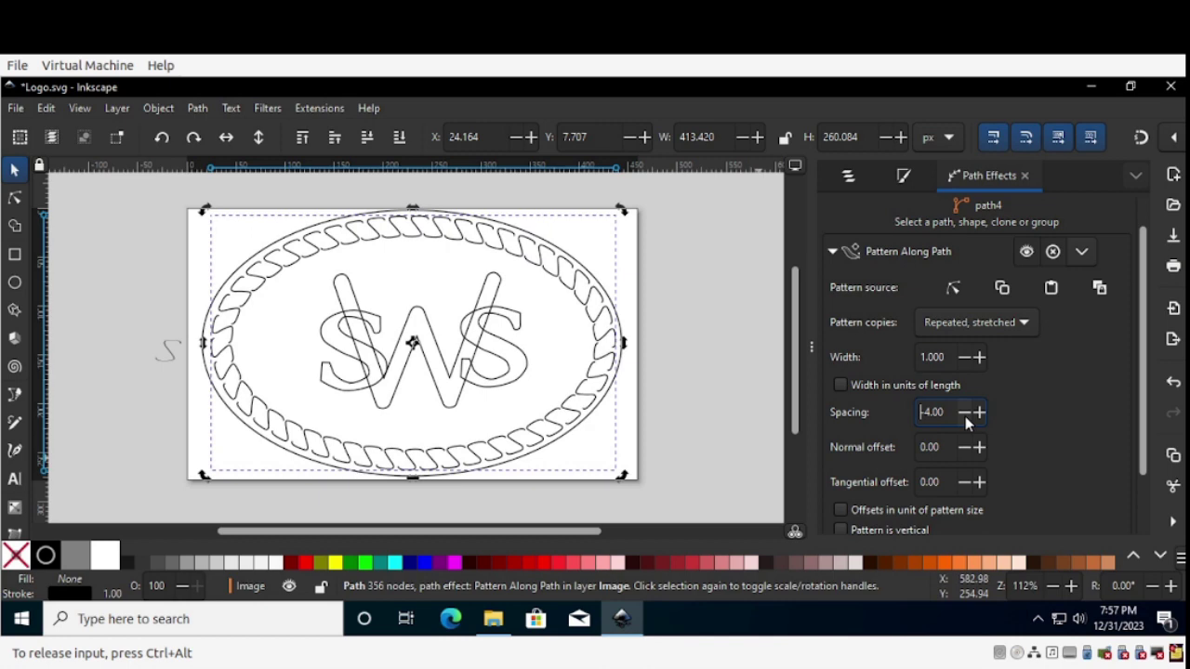
pyautogui.click(965, 414)
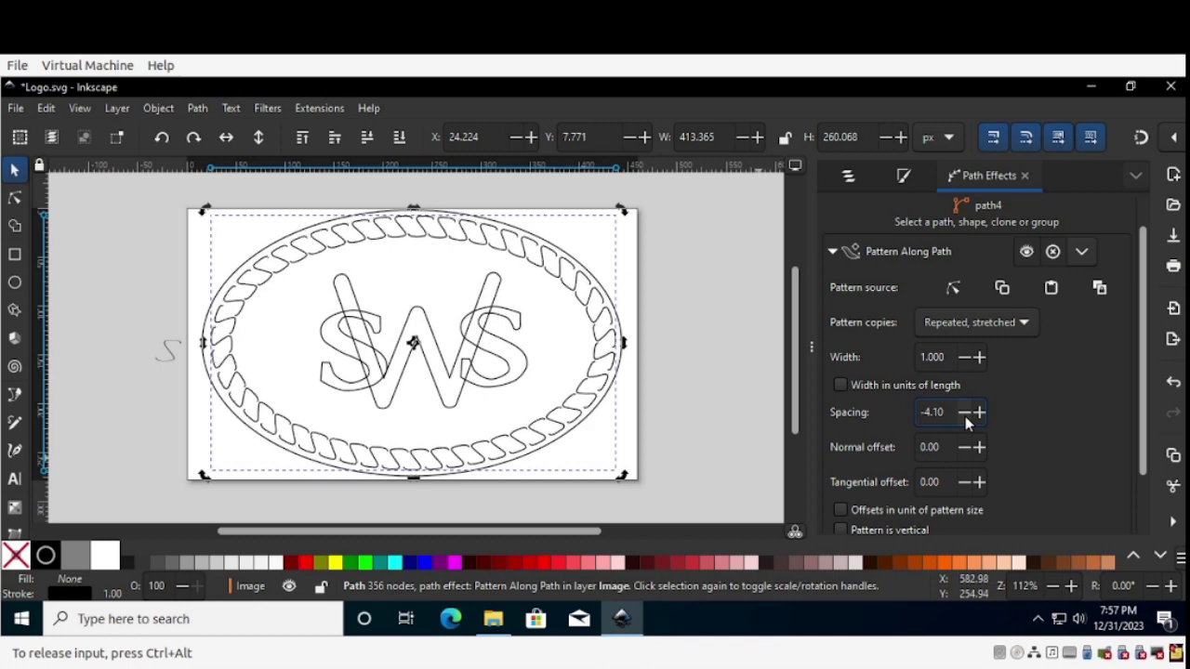
pyautogui.click(965, 416)
pyautogui.write('-8')
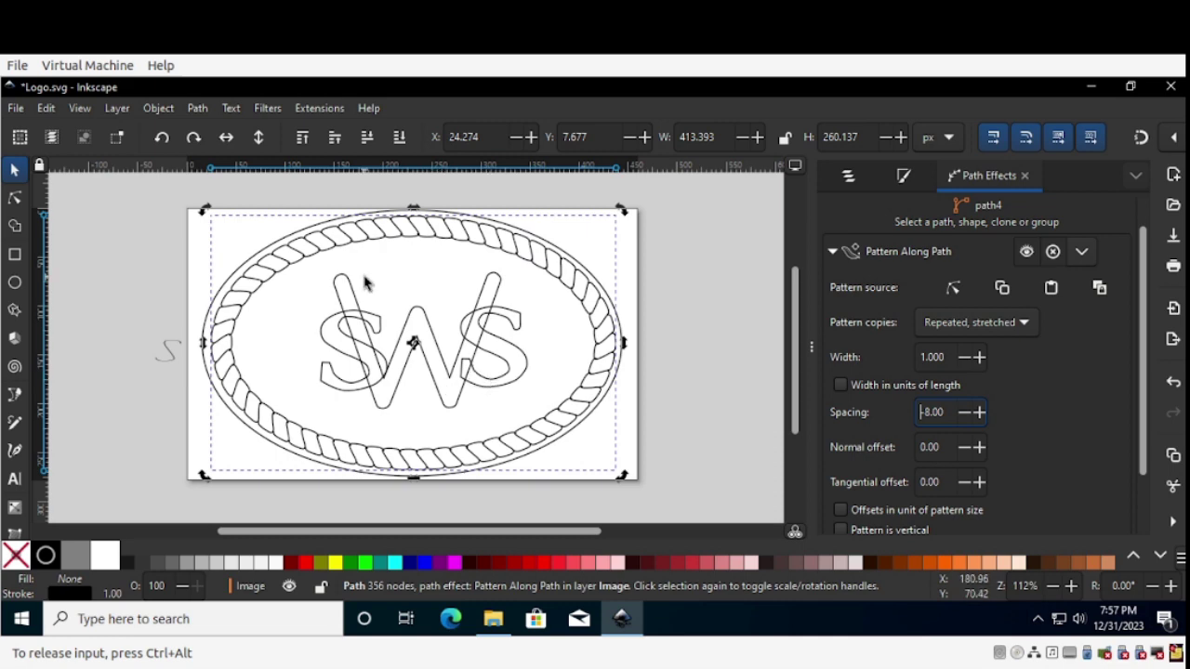
# Convert the rope border into a plain path with Object to Path
pyautogui.click(198, 110)
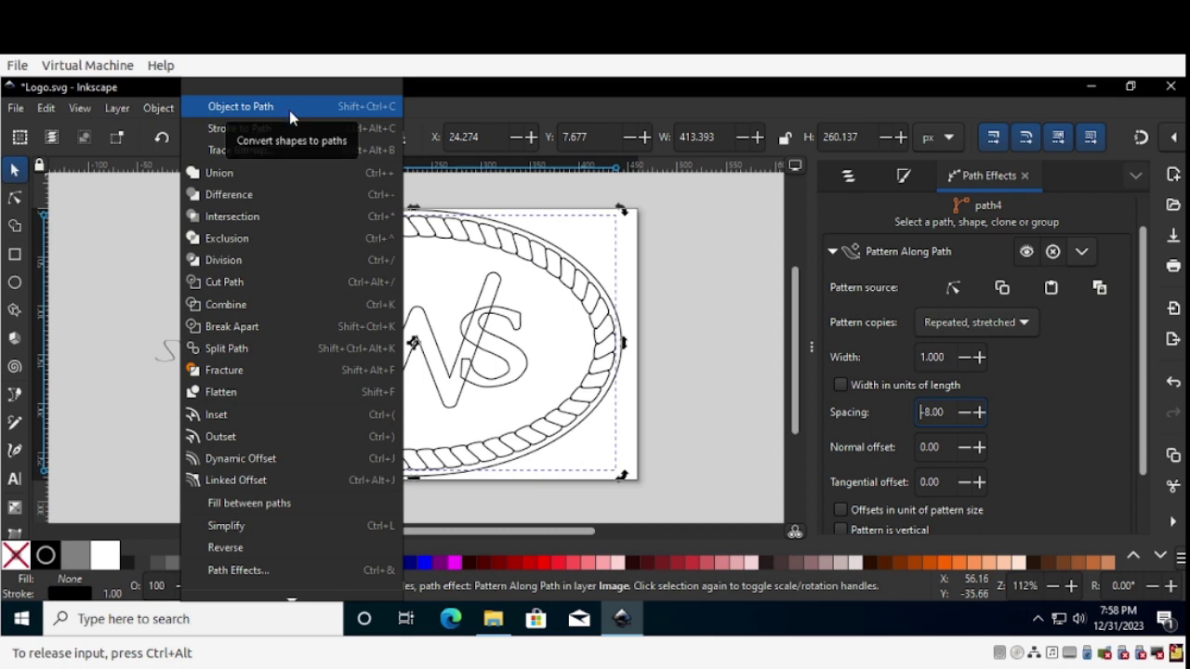
pyautogui.click(289, 112)
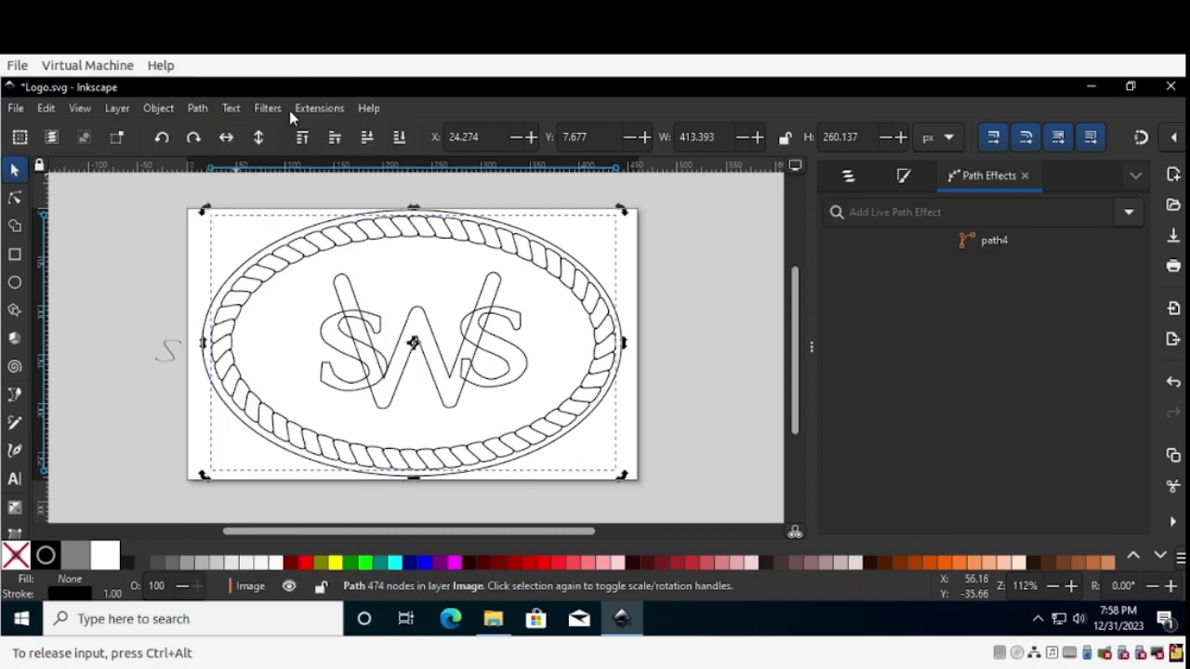
pyautogui.click(649, 324)
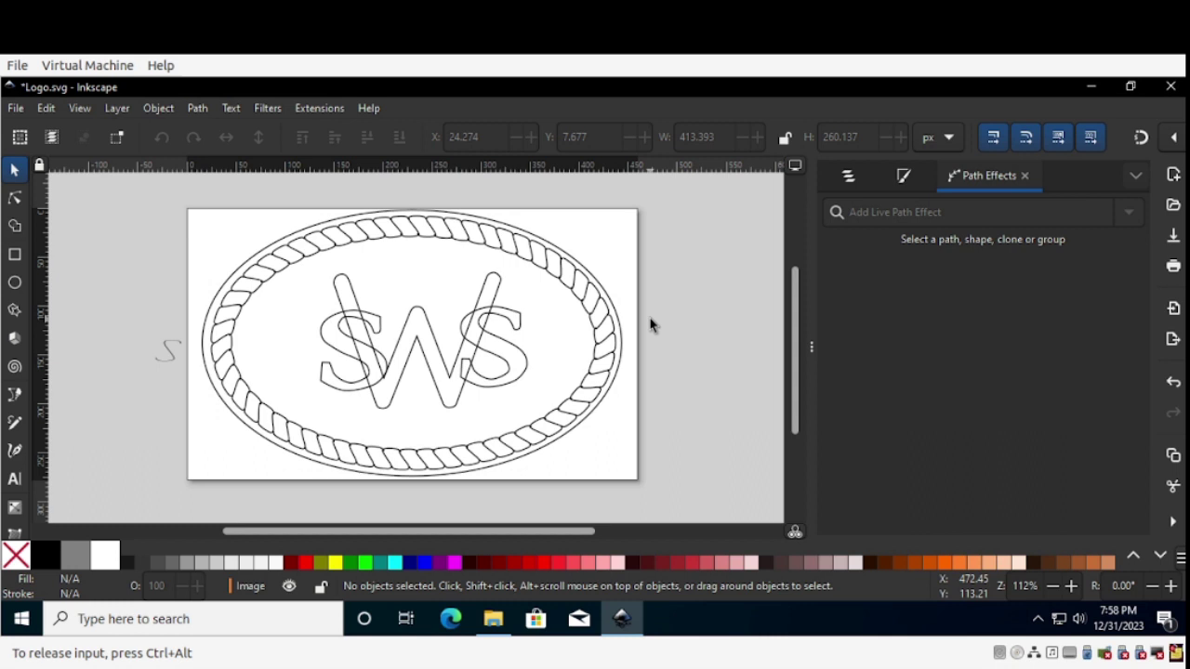
# Delete the leftover small S pattern shape and select all the logo objects
pyautogui.click(172, 358)
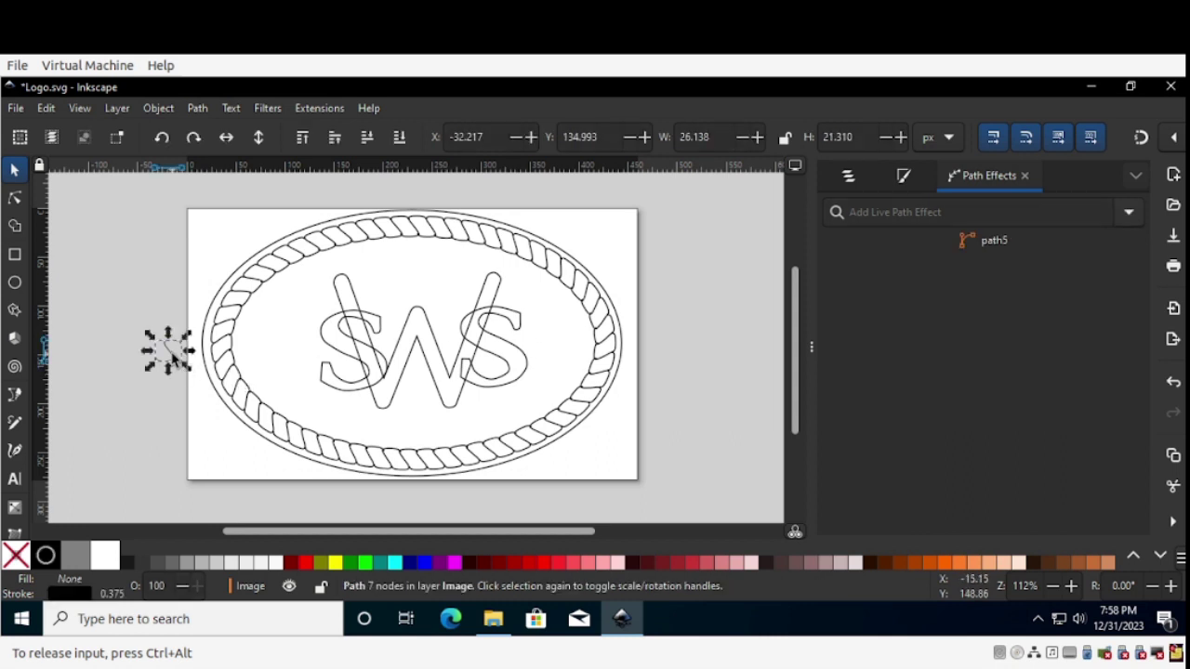
pyautogui.press('Delete')
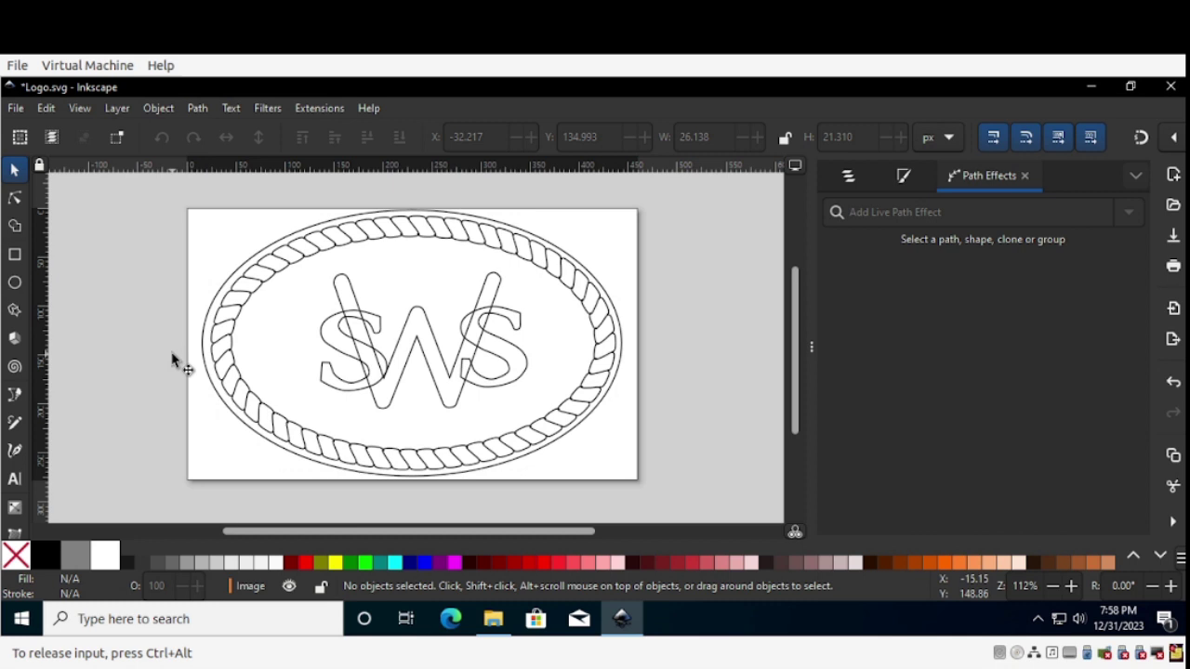
pyautogui.hotkey('ctrl', 'a')
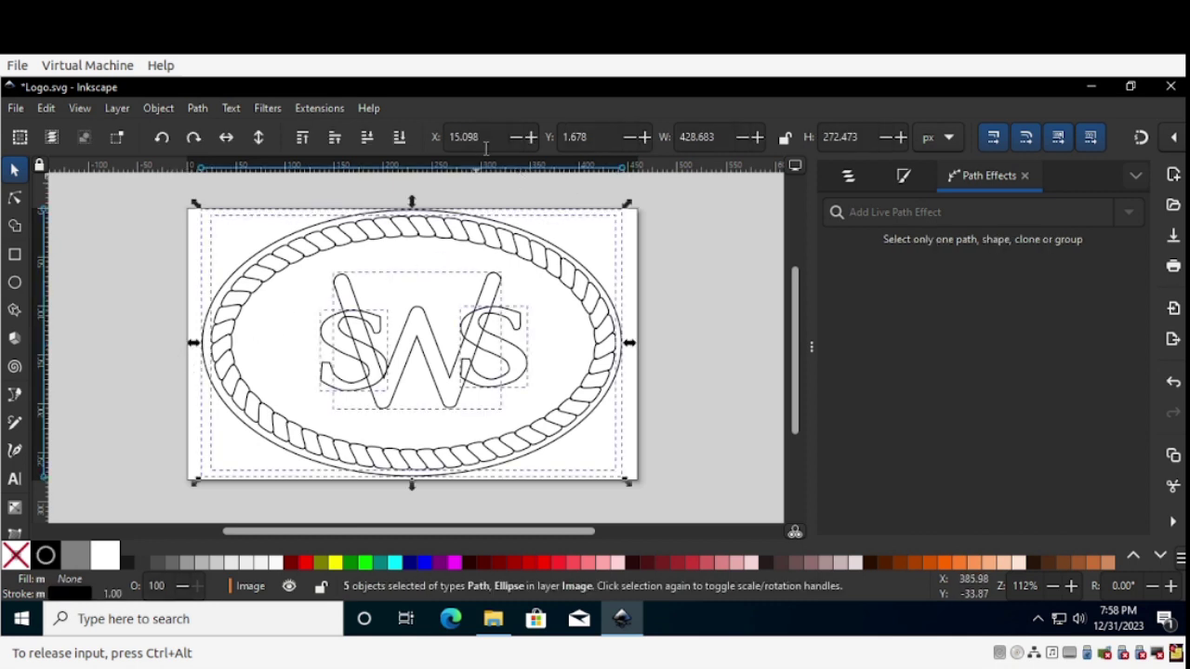
# Lock the width/height ratio and scale the whole logo to 100 px wide, about 63.56 px tall
pyautogui.tripleClick(708, 139)
pyautogui.press('End')
pyautogui.press('BackSpace')
pyautogui.press('BackSpace')
pyautogui.press('BackSpace')
pyautogui.press('Return')
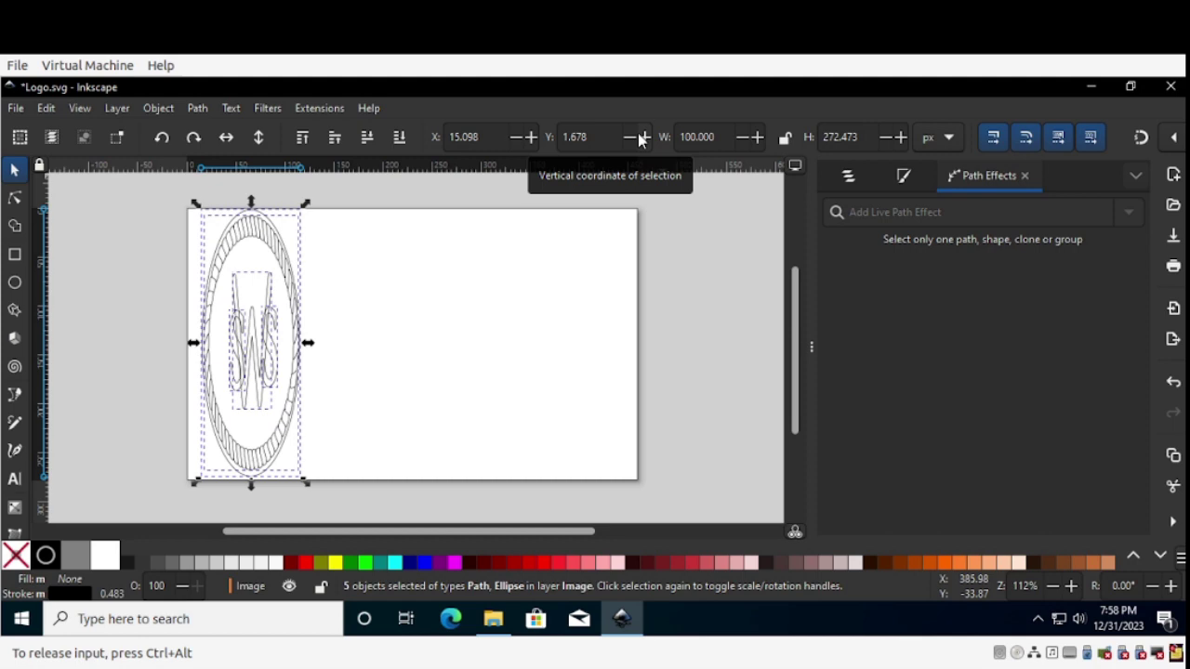
pyautogui.hotkey('ctrl', 'z')
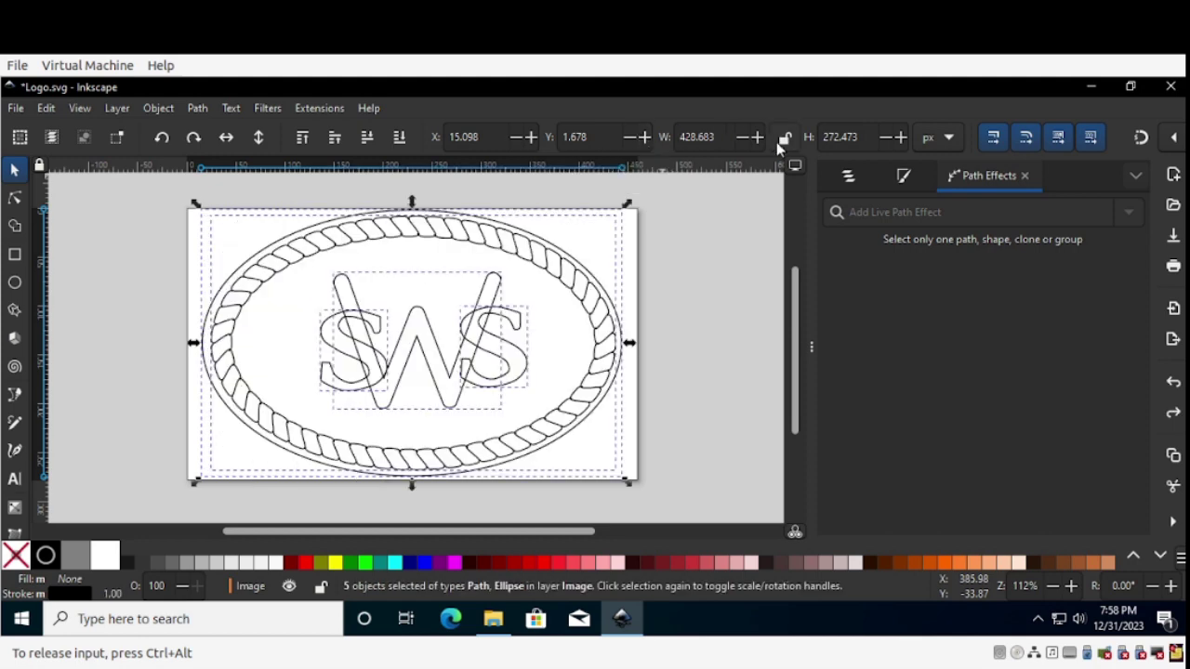
pyautogui.click(782, 142)
pyautogui.doubleClick(708, 136)
pyautogui.write('100')
pyautogui.press('Return')
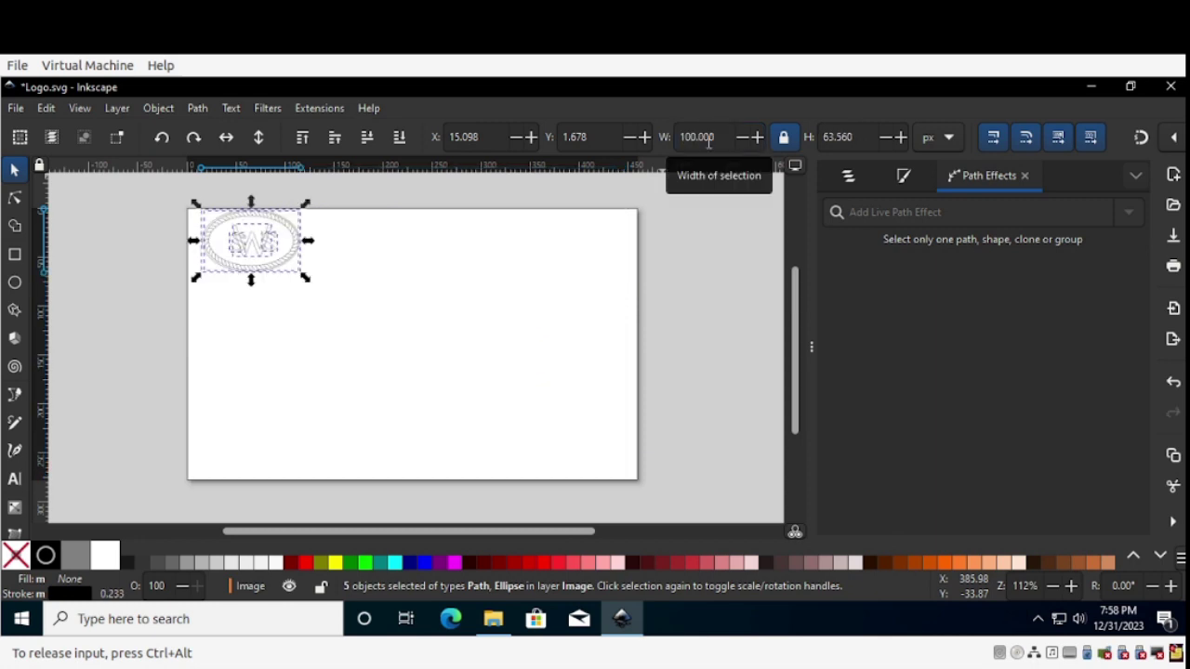
pyautogui.click(518, 285)
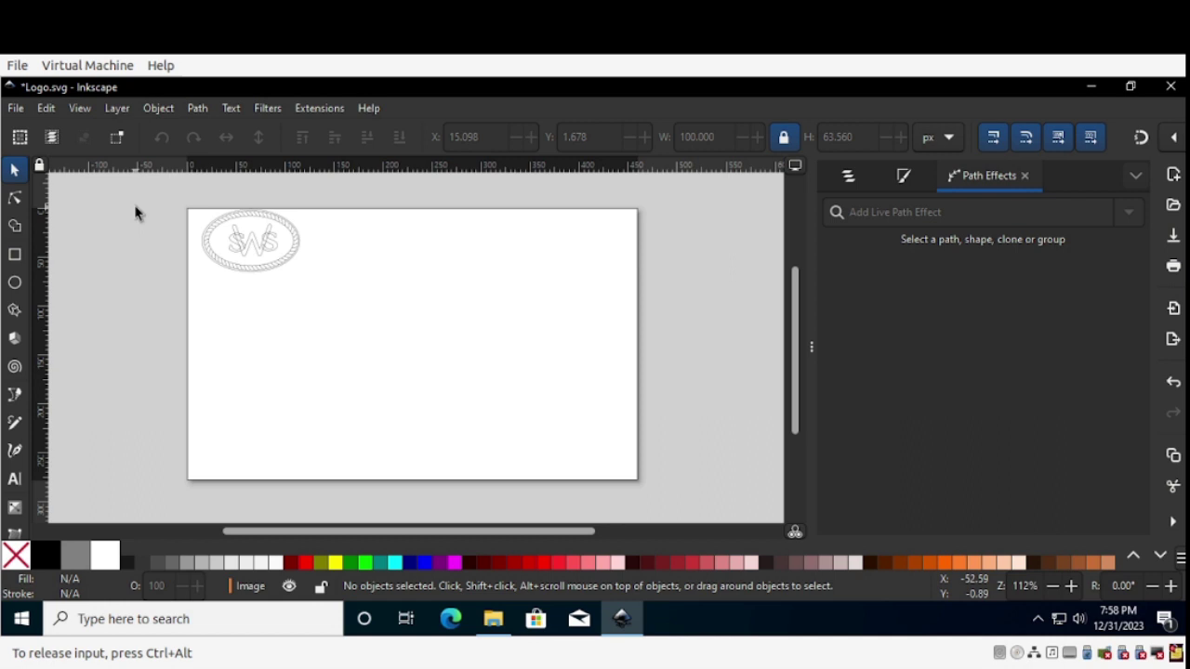
# Use Resize to content in Document Properties so the page measures 100 × 63.56 px
pyautogui.click(16, 108)
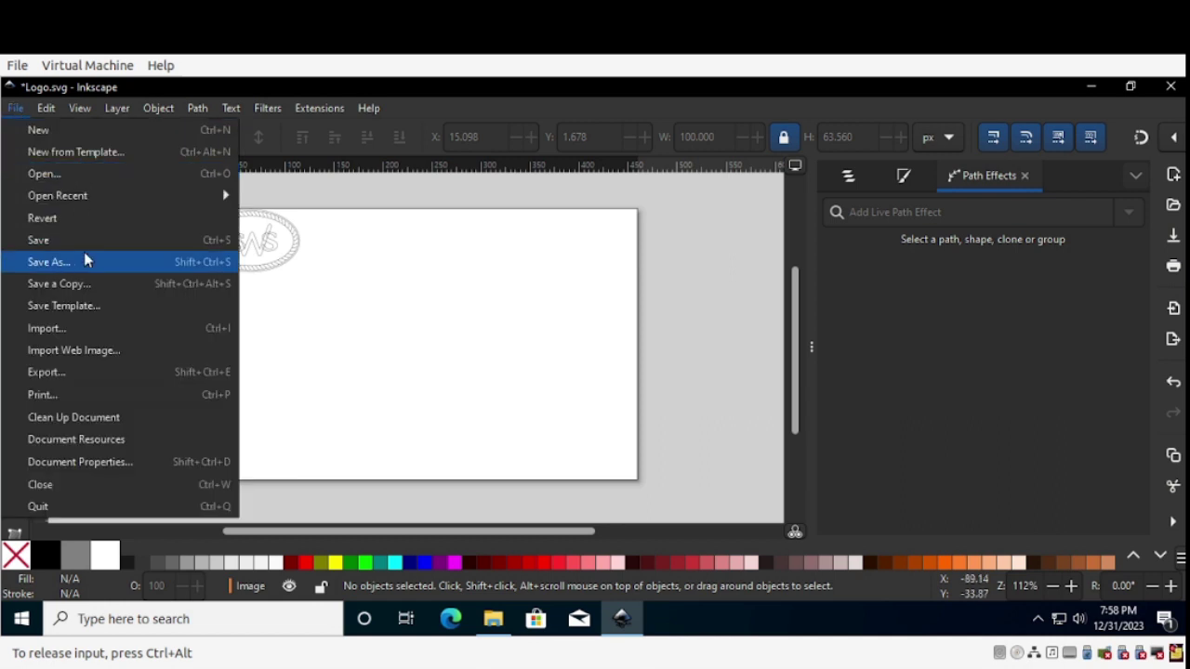
pyautogui.click(85, 467)
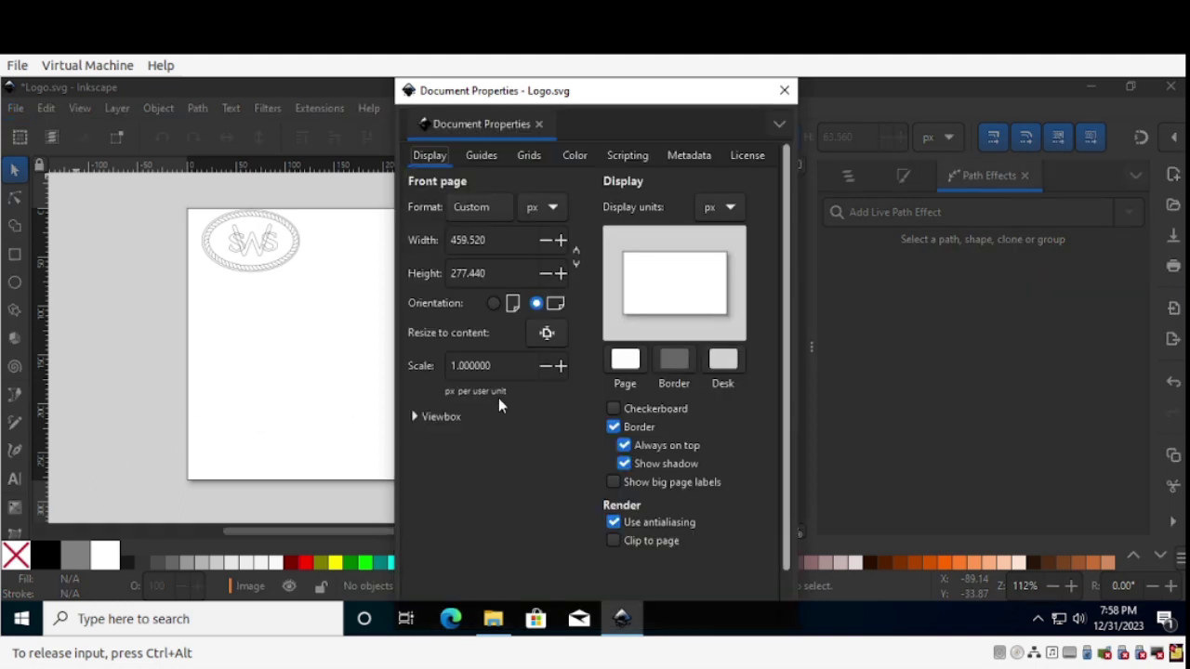
pyautogui.click(547, 340)
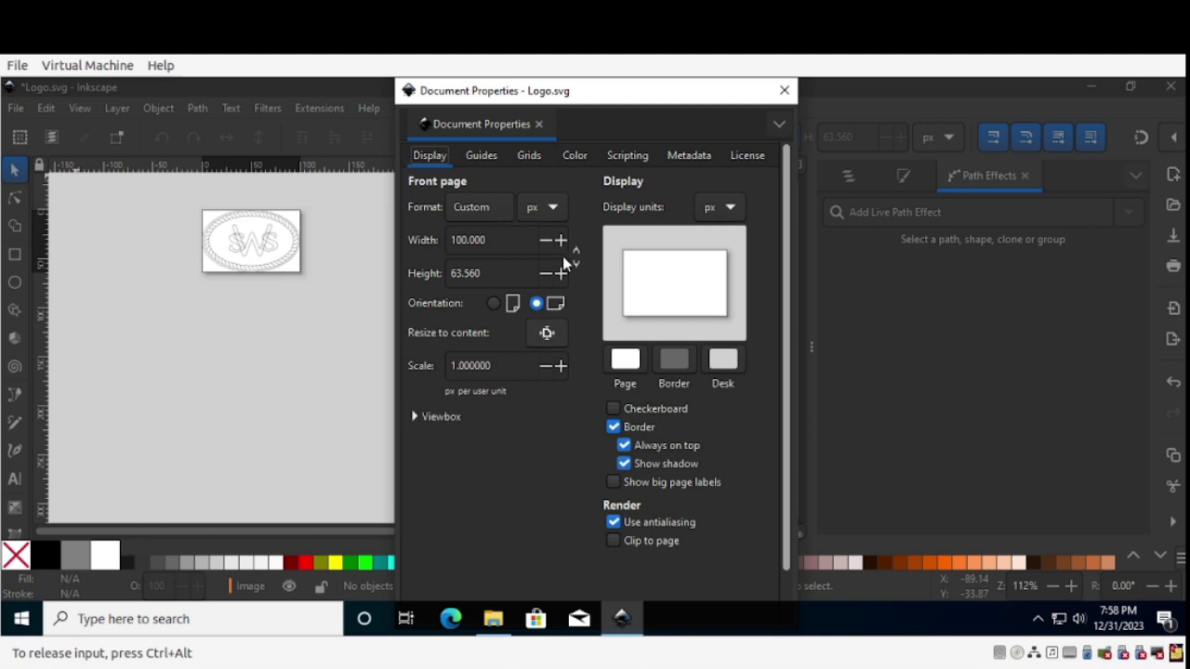
pyautogui.click(786, 92)
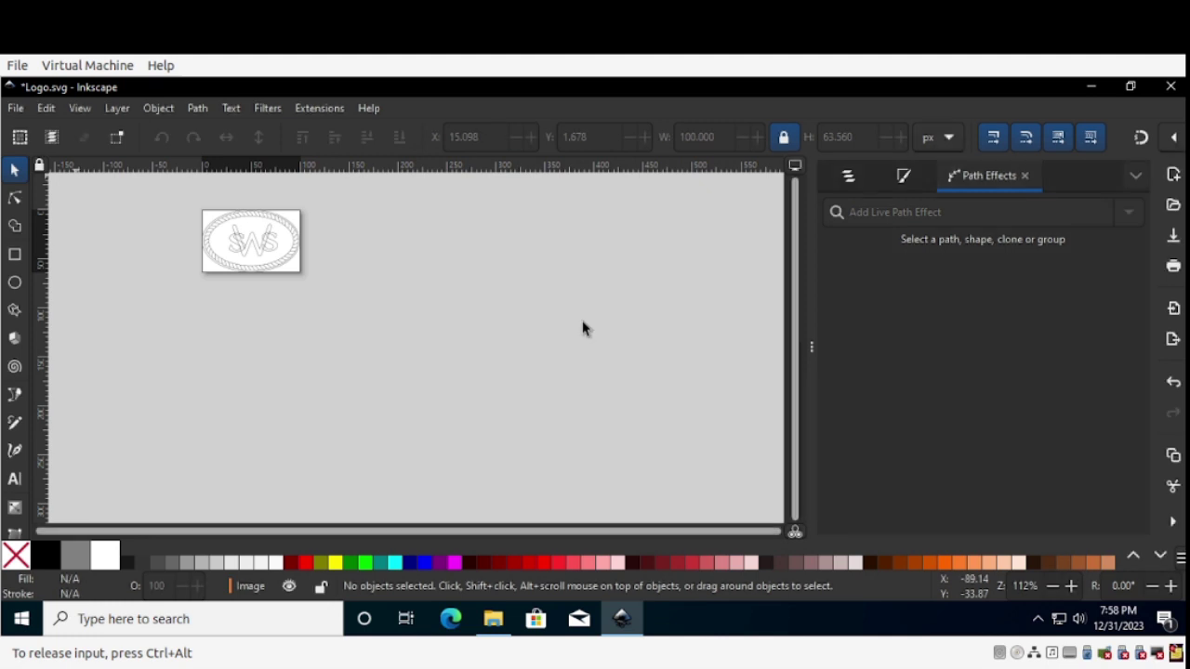
# Export the page in Inkscape SVG format as Logo1.svg on drive E
pyautogui.click(15, 109)
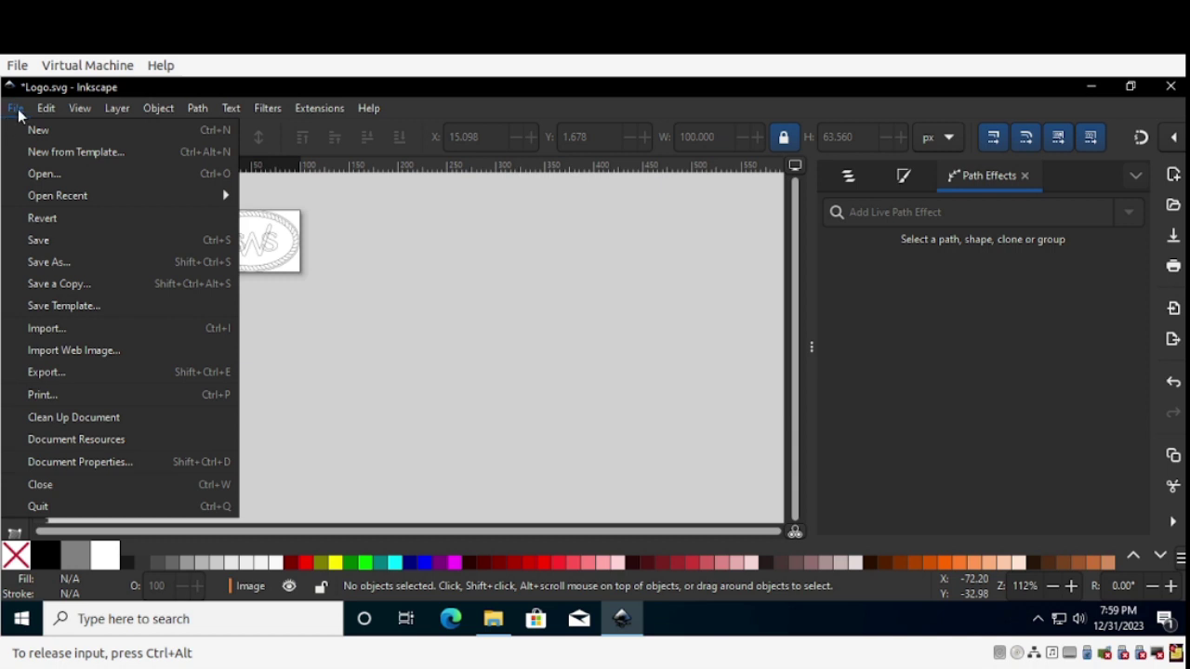
pyautogui.click(70, 375)
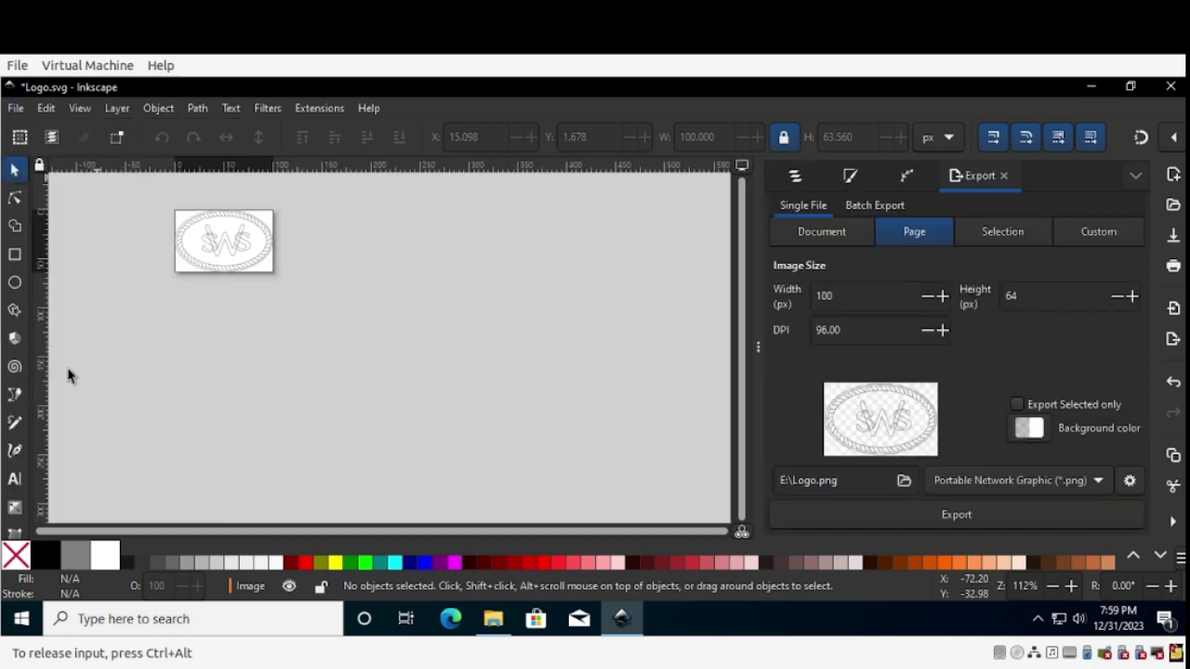
pyautogui.click(973, 477)
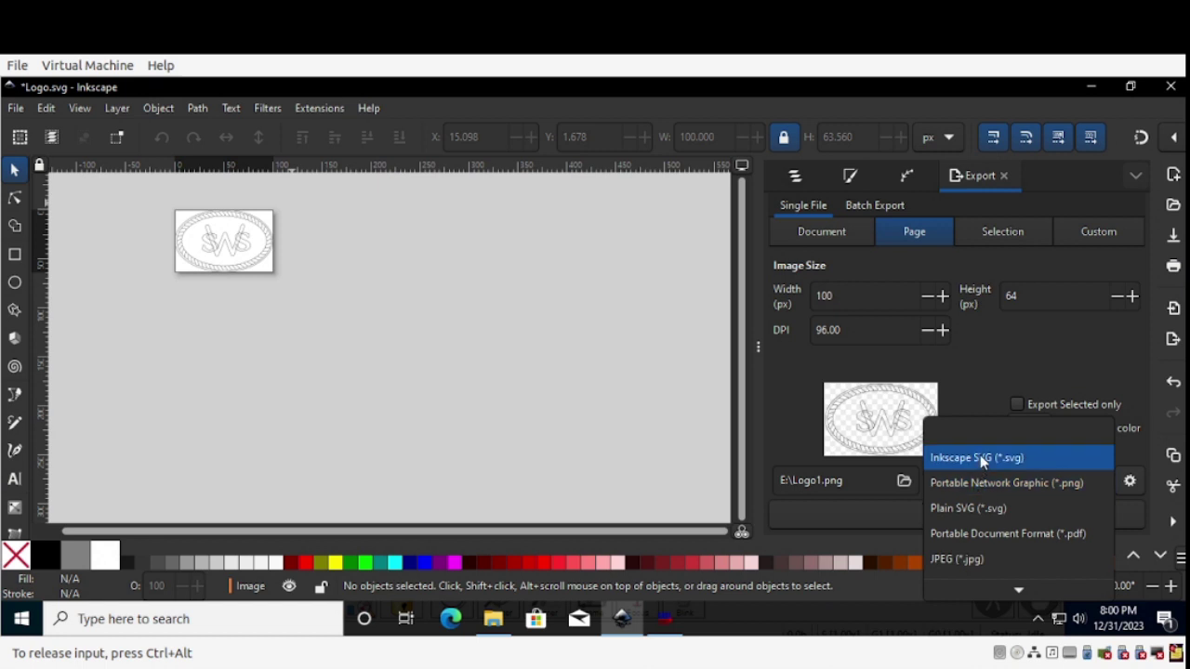
pyautogui.click(980, 455)
pyautogui.click(915, 517)
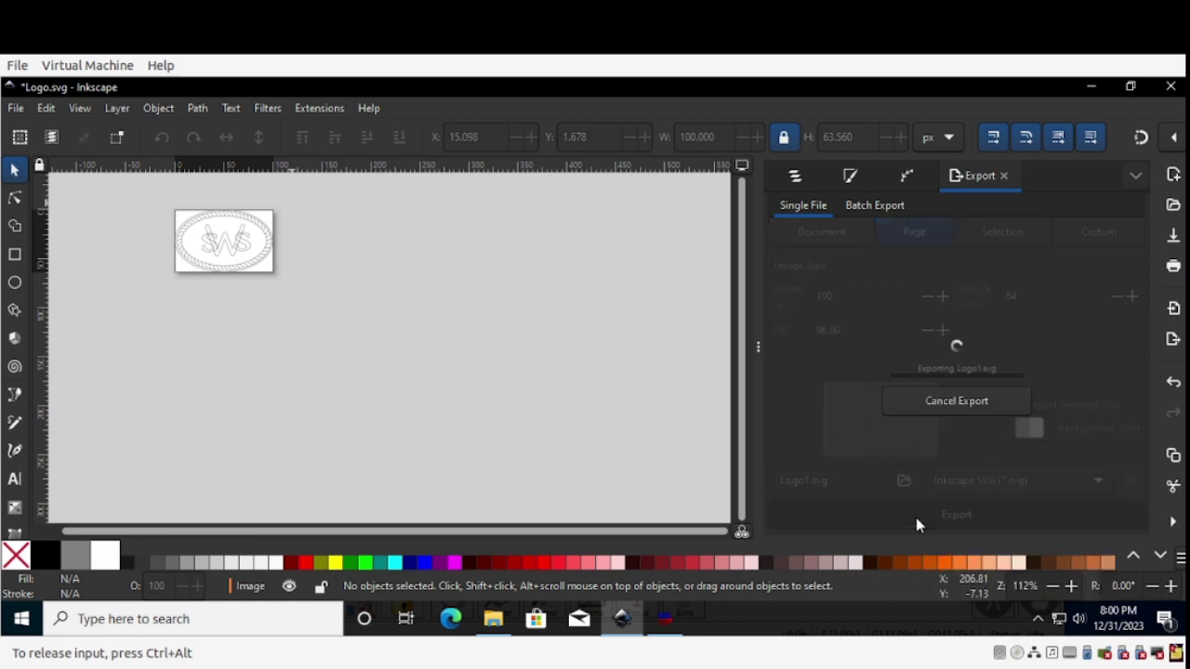
# In LaserGRBL, open Logo1.svg from the USB20FD (E:) drive
pyautogui.click(664, 619)
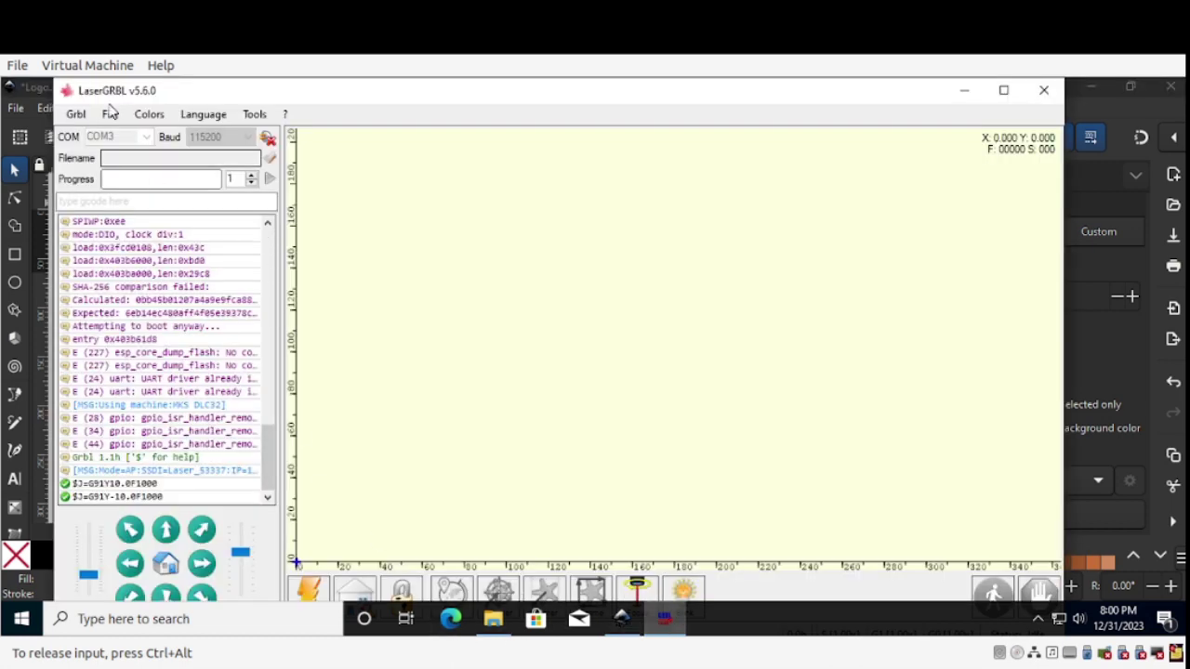
pyautogui.click(109, 113)
pyautogui.click(121, 134)
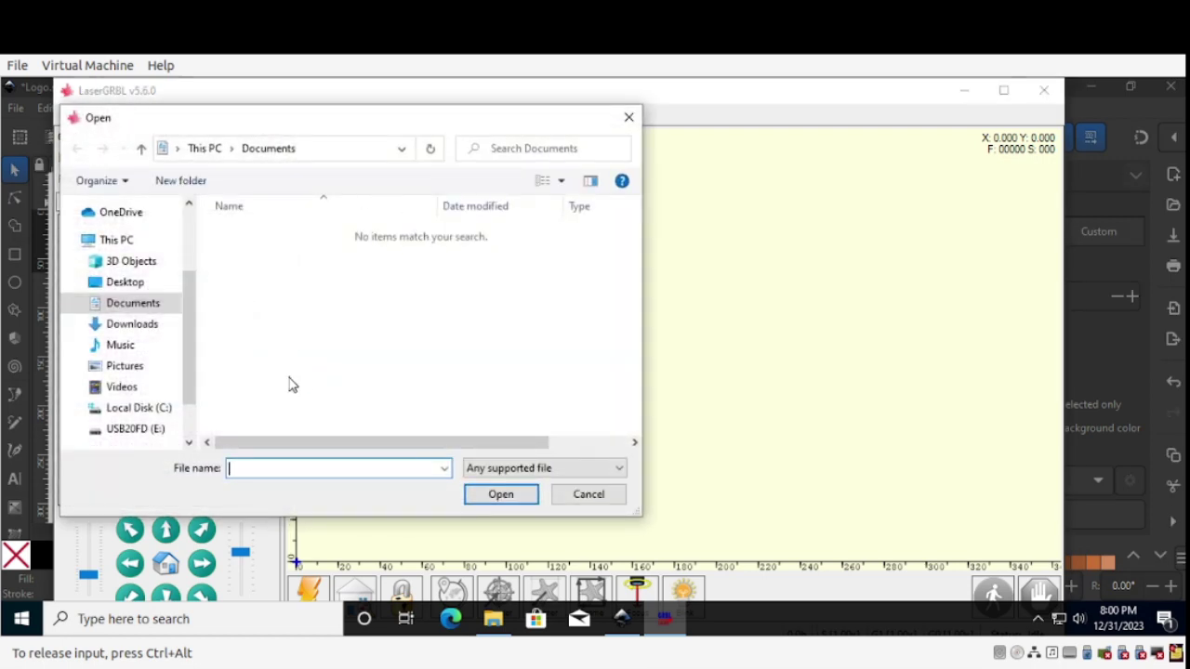
pyautogui.click(138, 428)
pyautogui.scroll(-5, 321, 383)
pyautogui.scroll(-1, 321, 383)
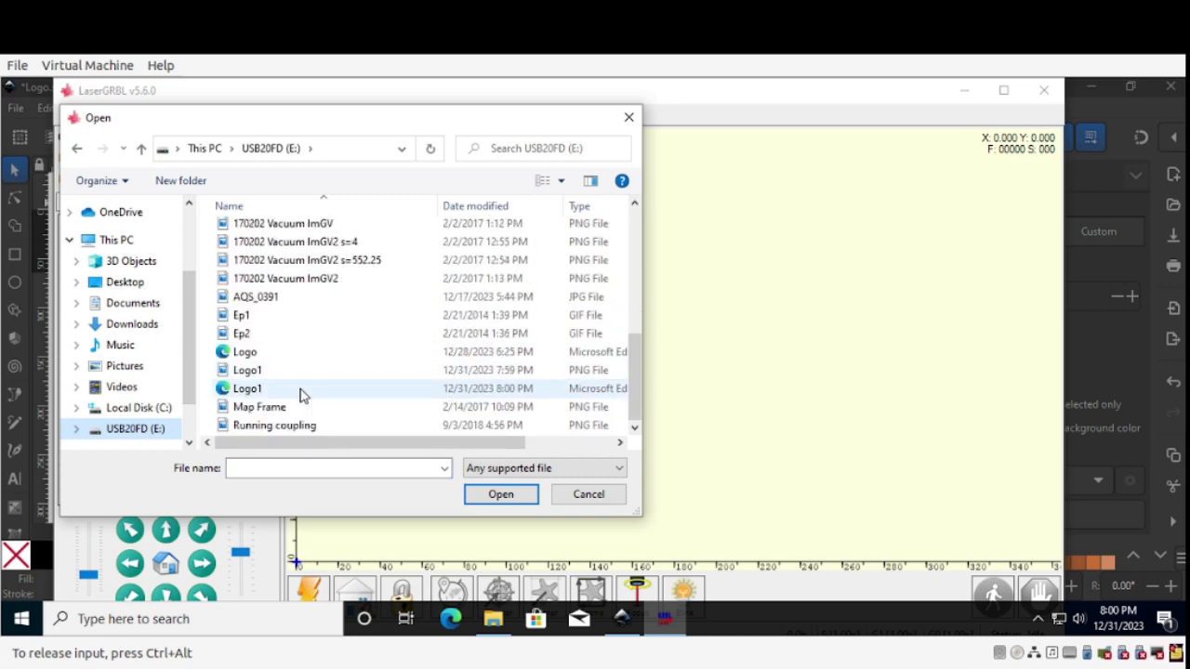
pyautogui.click(300, 394)
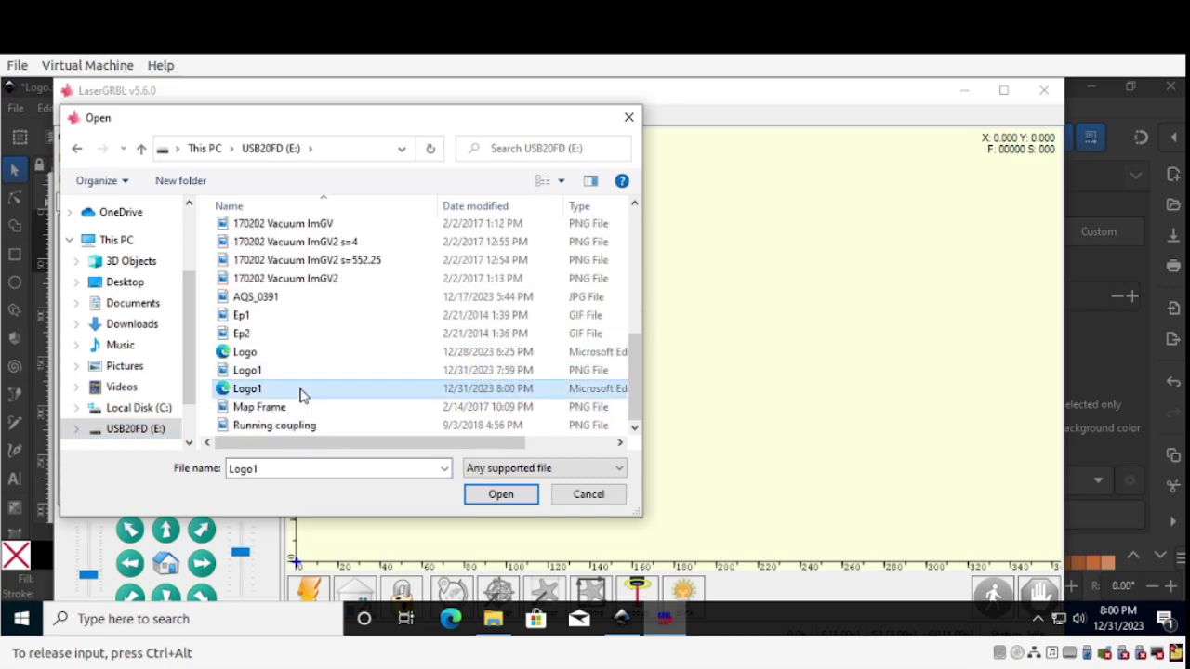
pyautogui.click(487, 499)
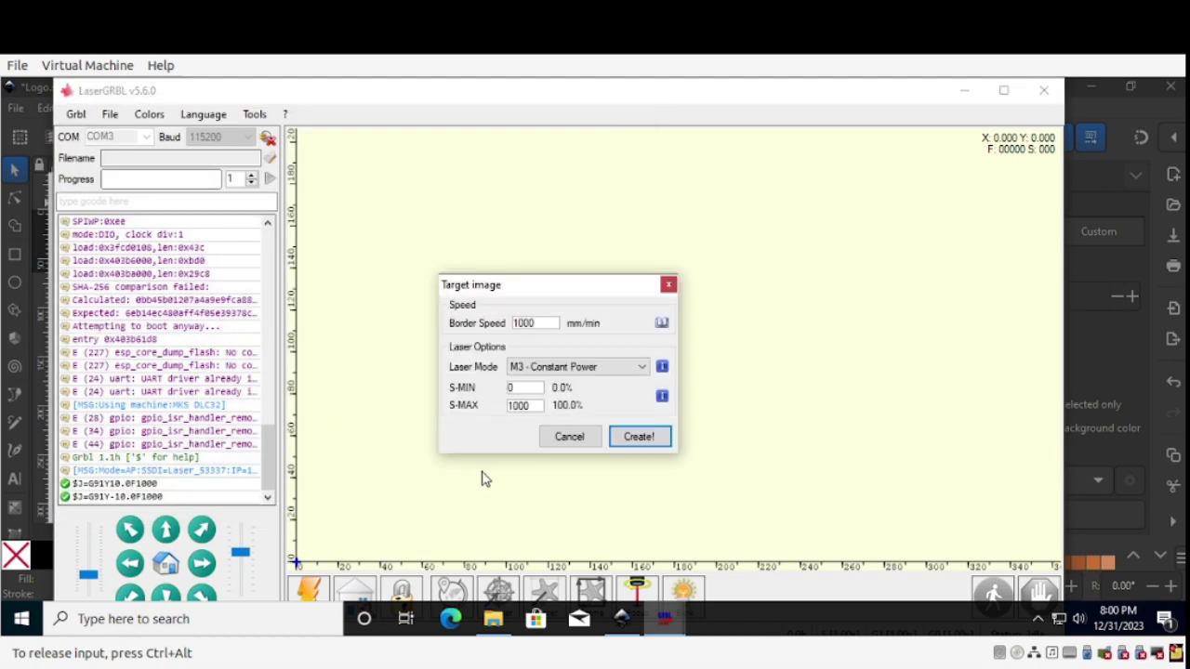
# Set Border Speed to 500 and Laser Mode to M4 - Dynamic Power, then create the engraving job
pyautogui.doubleClick(522, 322)
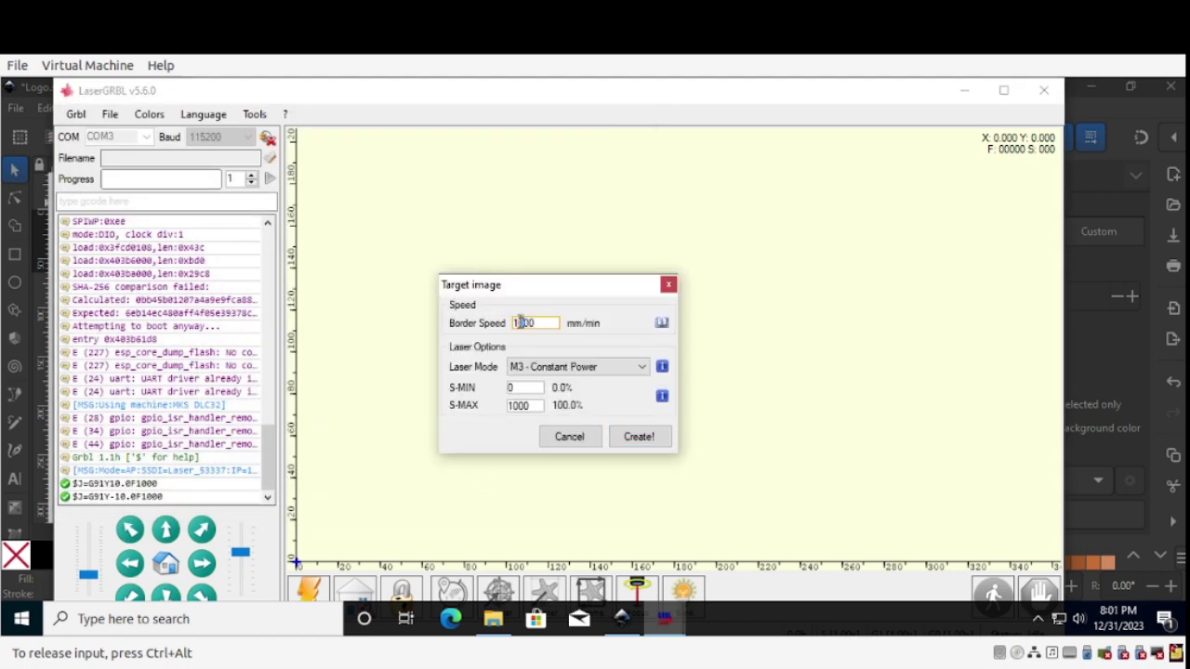
pyautogui.write('500')
pyautogui.click(595, 370)
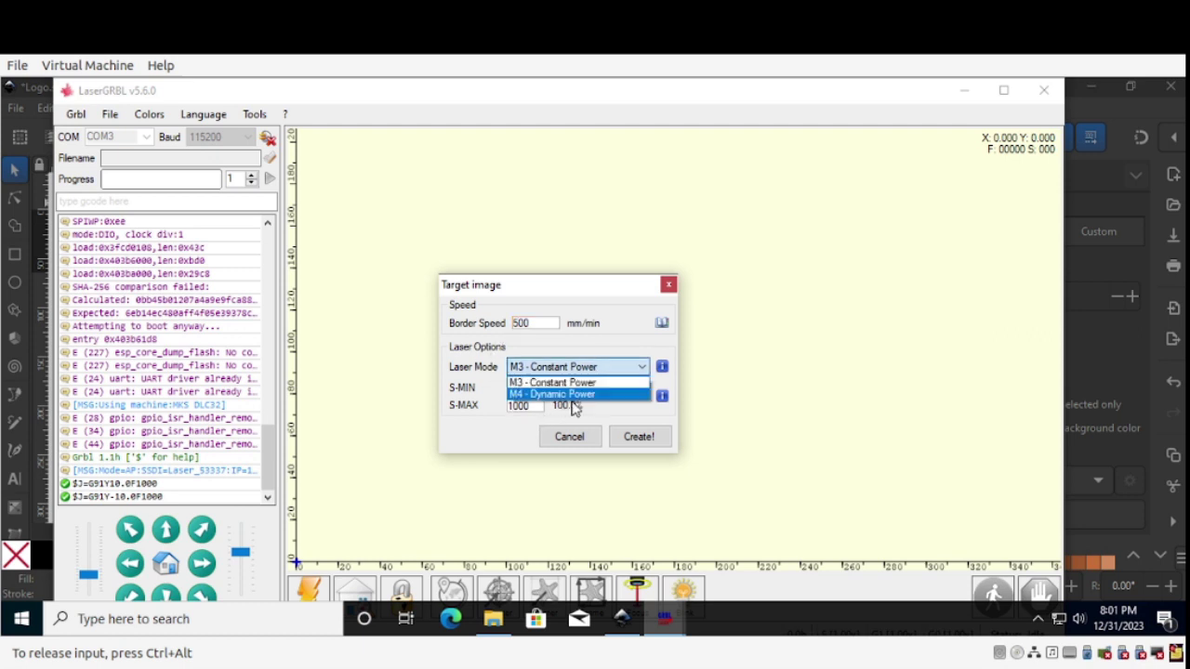
pyautogui.click(570, 395)
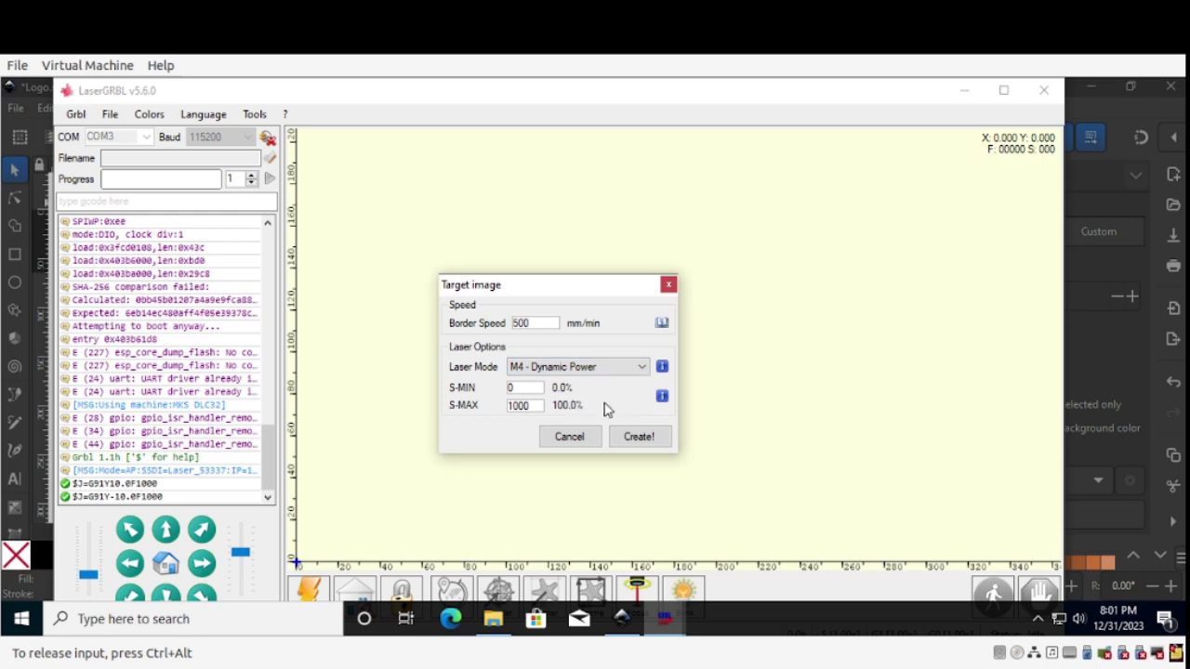
pyautogui.click(638, 439)
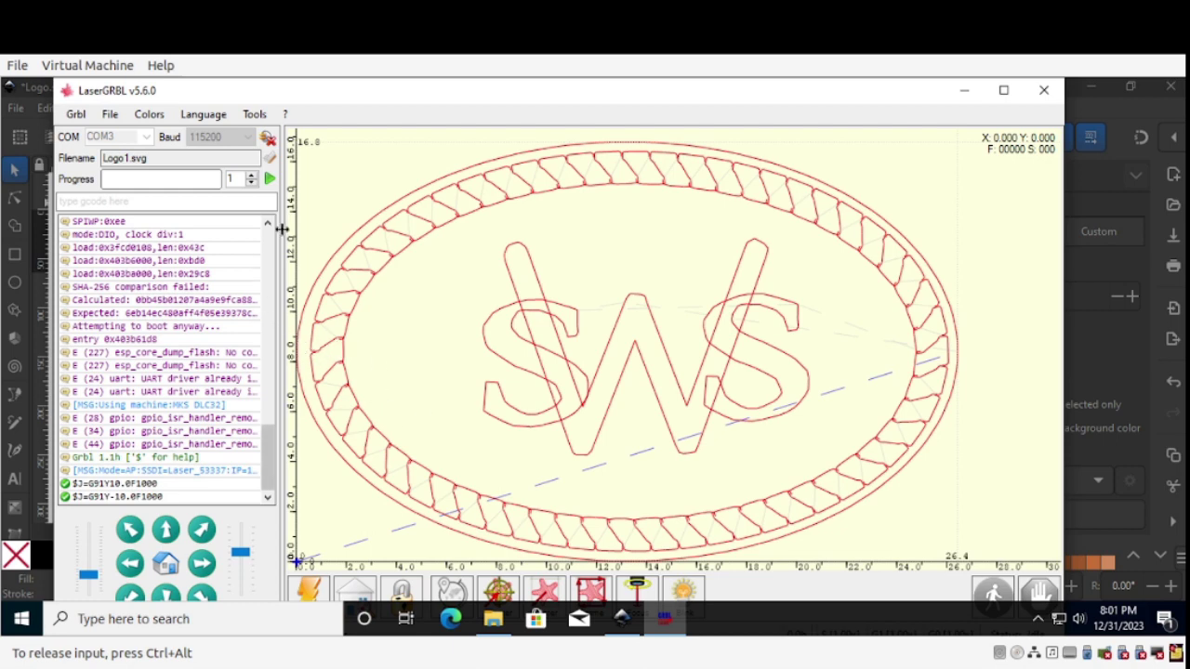
# Start the LaserGRBL engraving of the loaded SWS logo (Logo1)
pyautogui.click(272, 180)
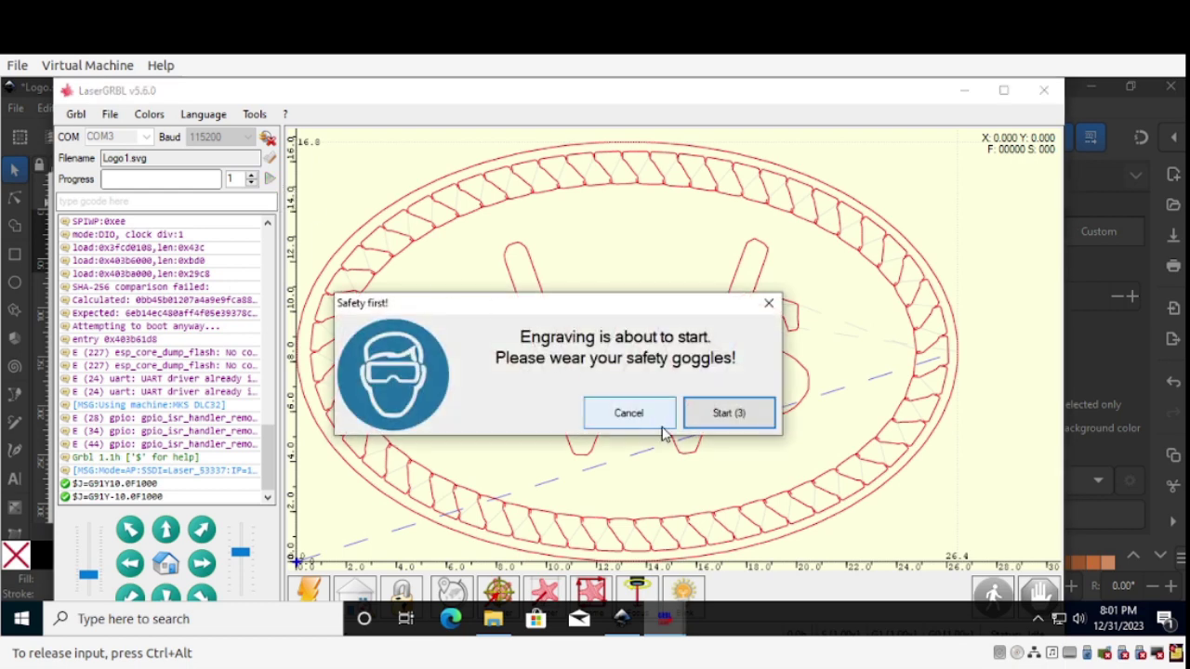
pyautogui.hotkey('ctrl', 'alt')
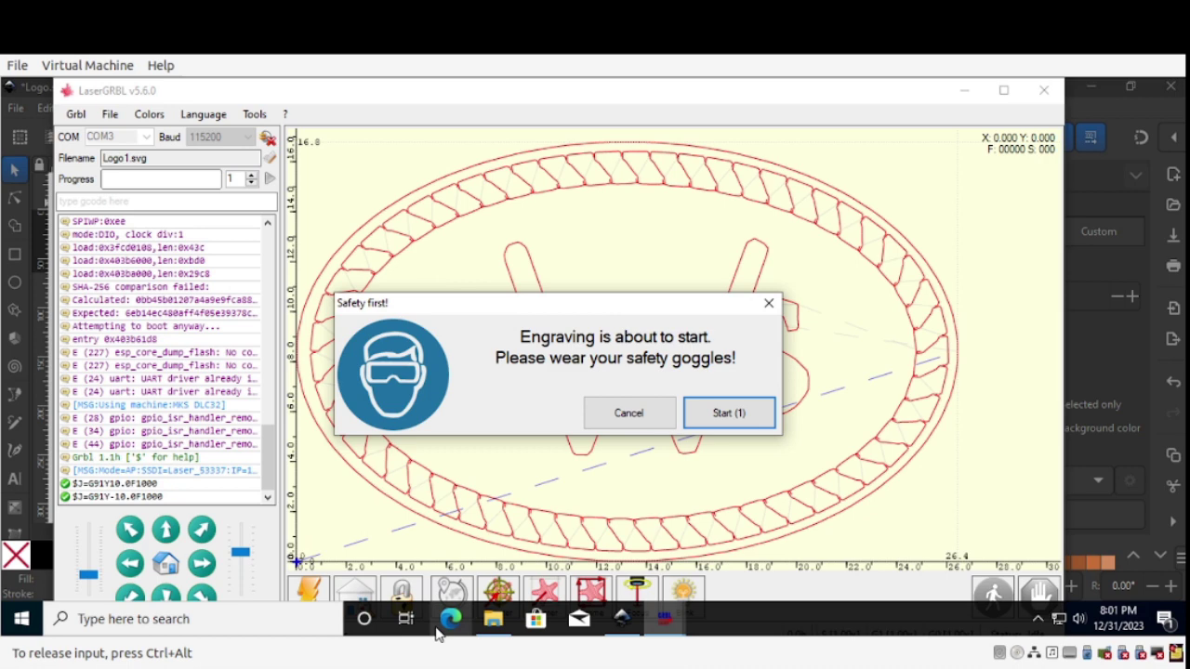